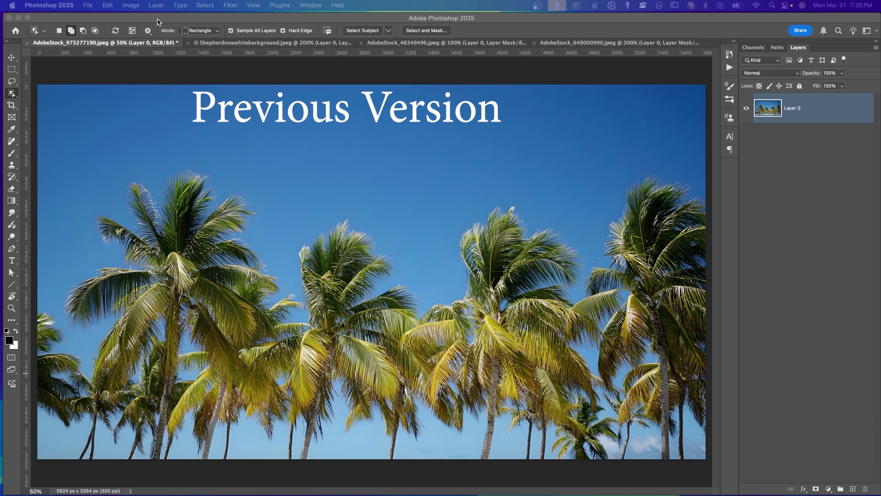
Step: Select the palm trees with Select Subject and add a layer mask to hide the sky
{"action": "left_click", "coordinate": [12, 94]}
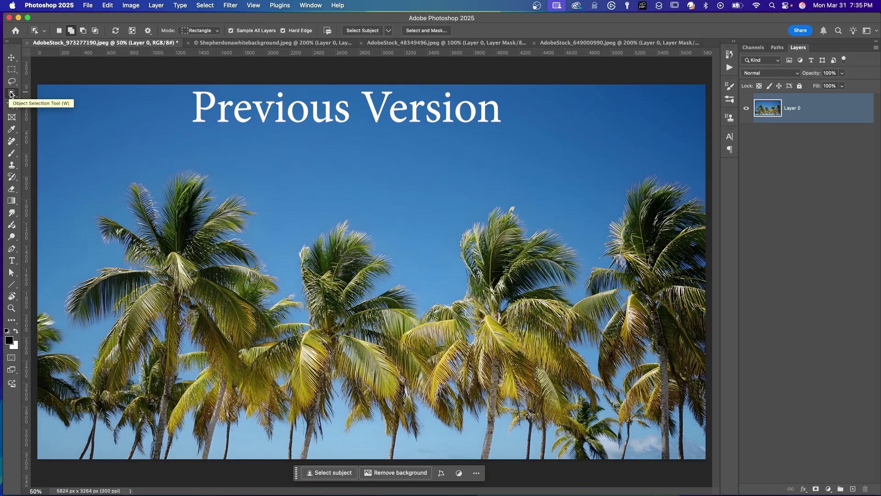
{"action": "left_click", "coordinate": [387, 32]}
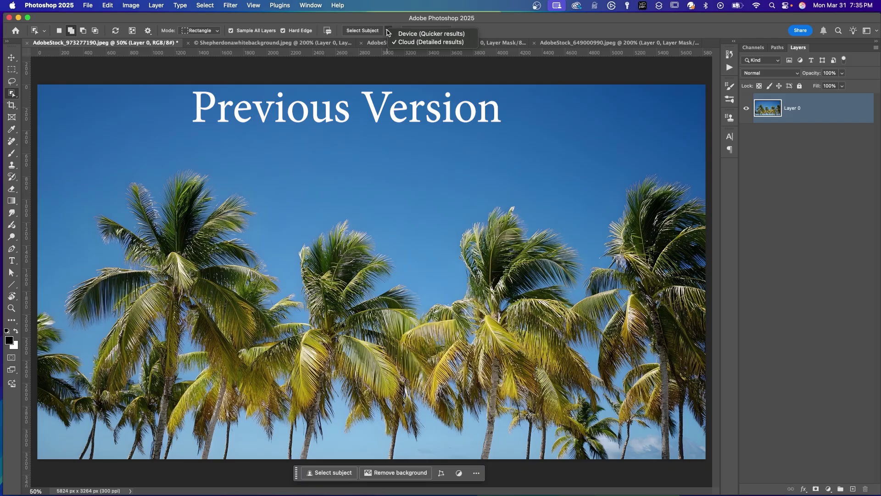
{"action": "left_click", "coordinate": [366, 32]}
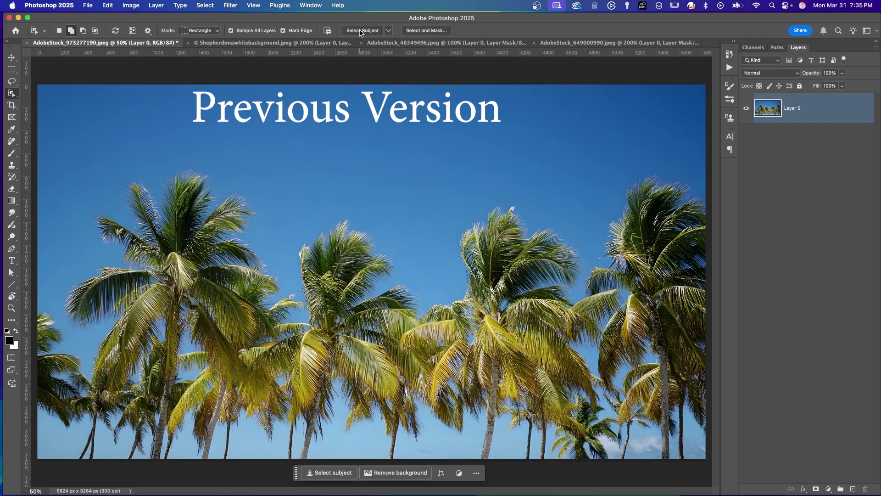
{"action": "left_click", "coordinate": [362, 31]}
{"action": "left_click", "coordinate": [815, 489]}
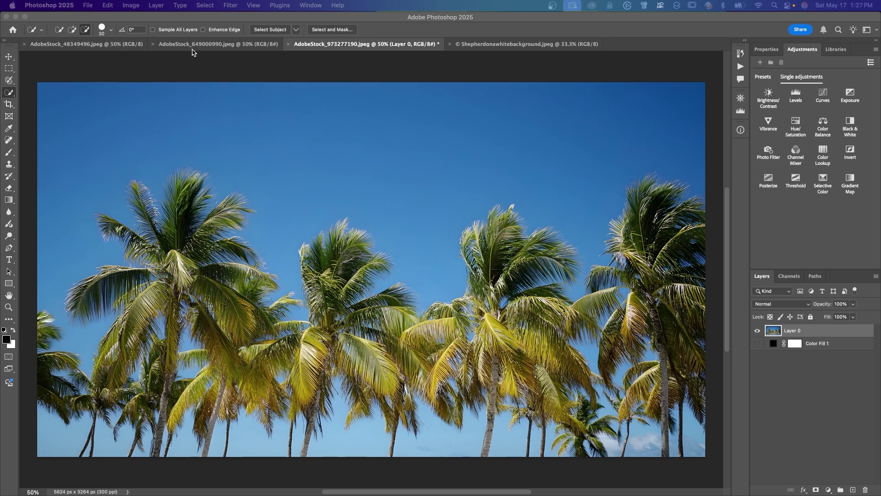
Step: Show the Select Subject device-versus-cloud options, with Cloud (Detailed results) checked
{"action": "left_click", "coordinate": [9, 94]}
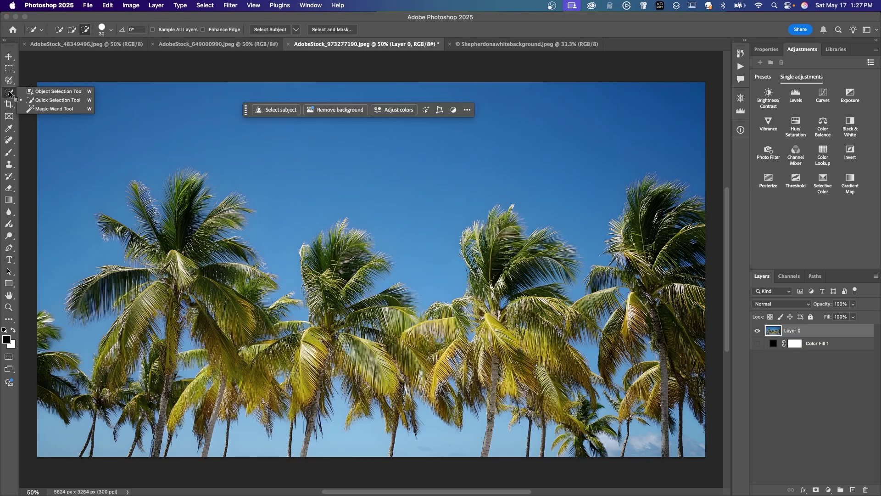
{"action": "left_click", "coordinate": [185, 71]}
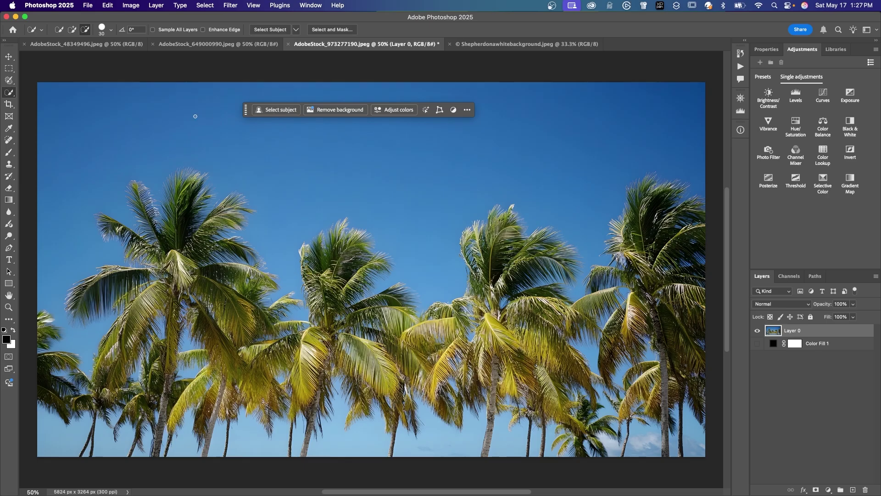
{"action": "left_click", "coordinate": [296, 30]}
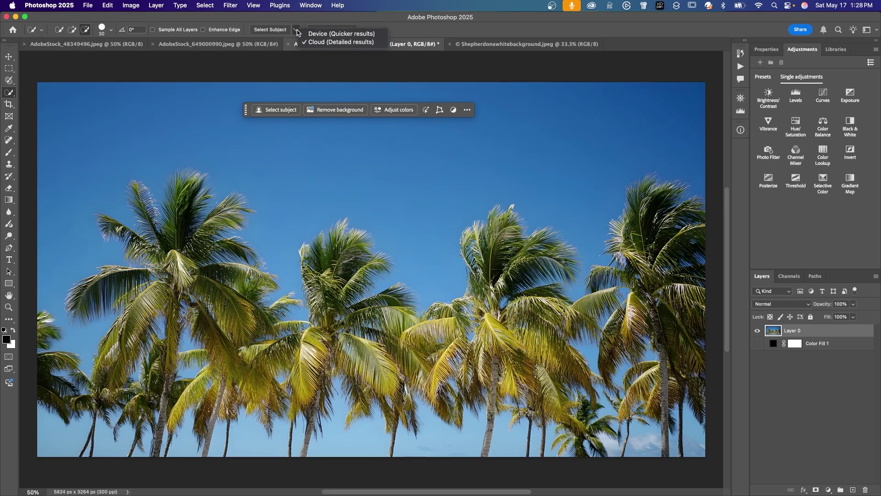
Step: In Image Processing preferences, keep Select Subject and Remove Background on Cloud (Detailed results)
{"action": "left_click", "coordinate": [47, 6]}
{"action": "left_click", "coordinate": [46, 7]}
{"action": "mouse_move", "coordinate": [48, 39]}
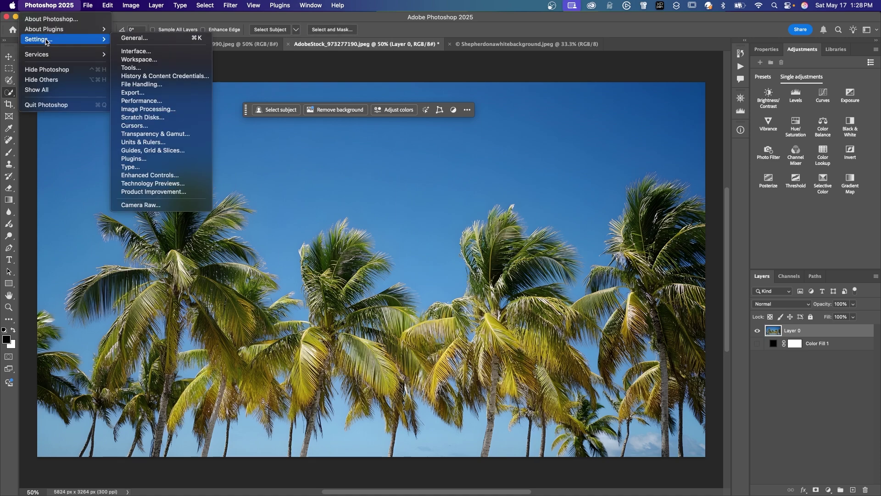
{"action": "left_click", "coordinate": [148, 109]}
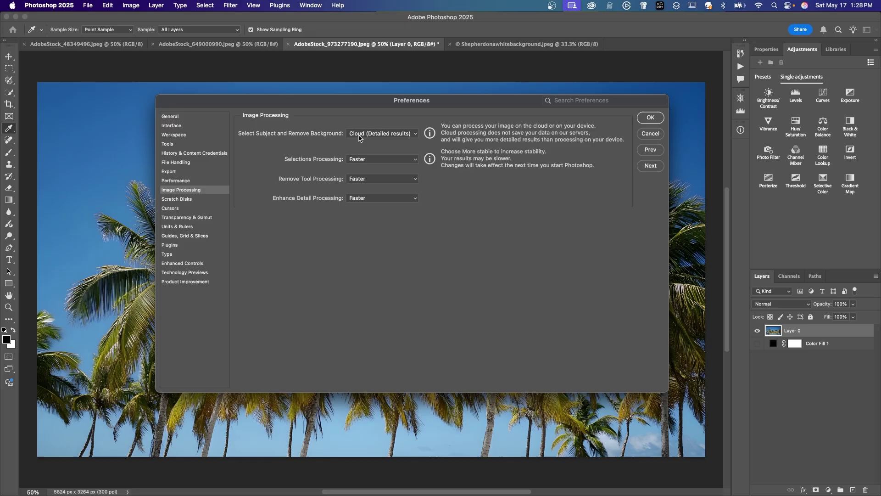
{"action": "left_click", "coordinate": [414, 135]}
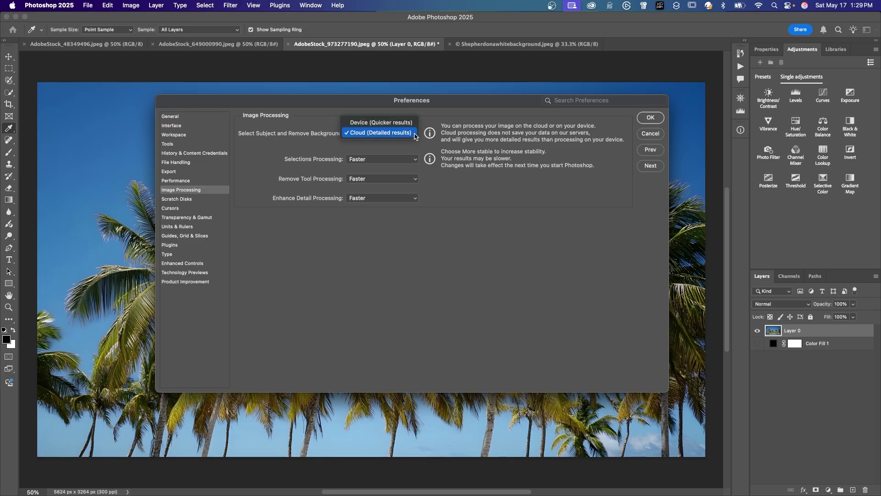
{"action": "left_click", "coordinate": [414, 134]}
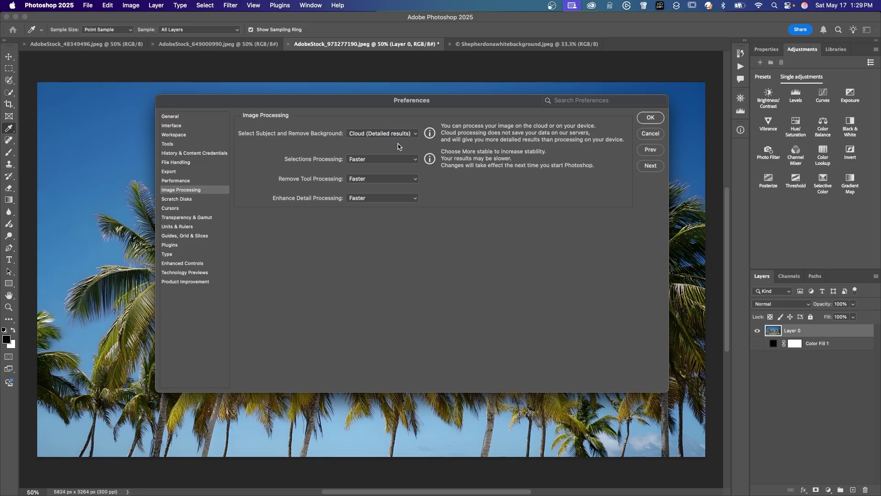
{"action": "left_click", "coordinate": [649, 120]}
{"action": "key", "text": "w"}
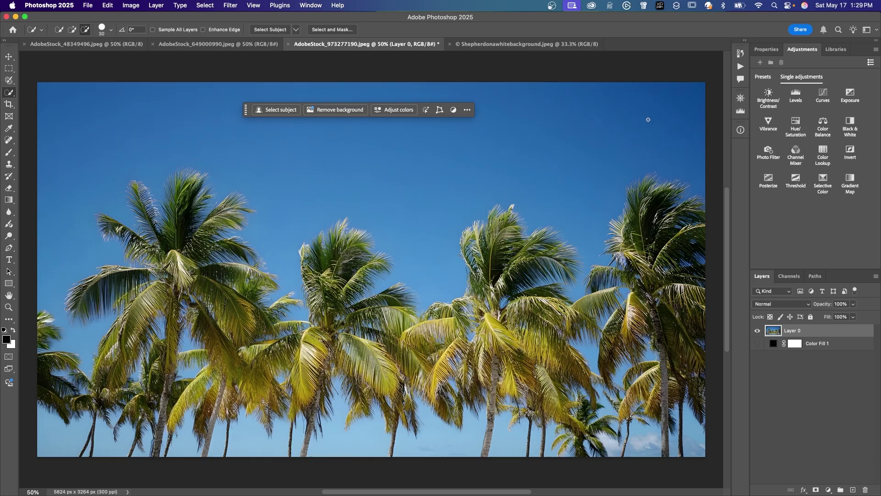
Step: Select the palm trees and preview them in Select and Mask, On Layers then Black & White
{"action": "left_click", "coordinate": [270, 31]}
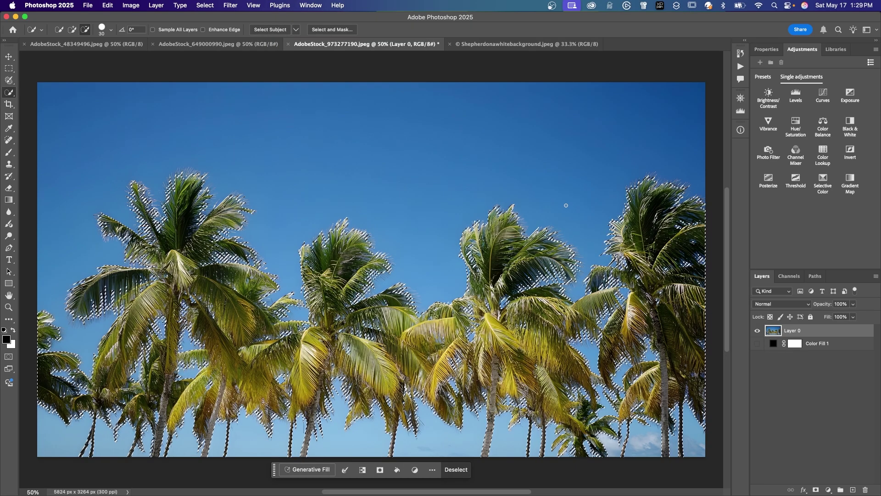
{"action": "left_click", "coordinate": [328, 31]}
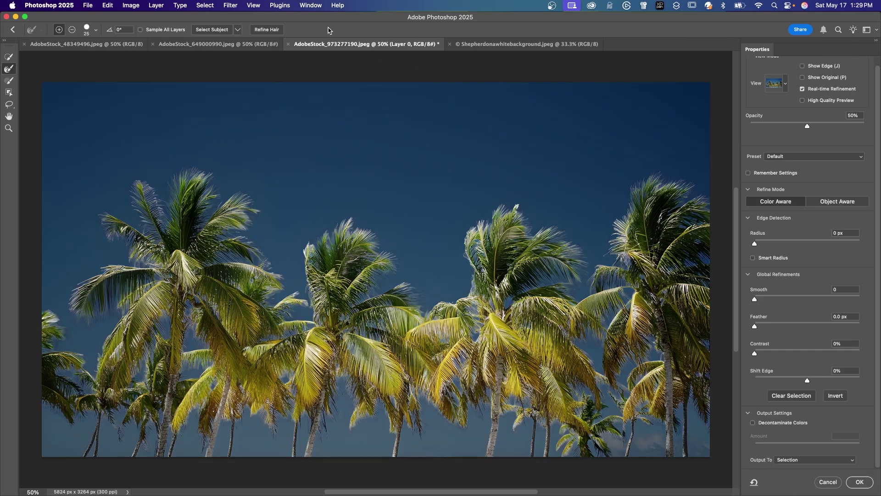
{"action": "left_click", "coordinate": [784, 84]}
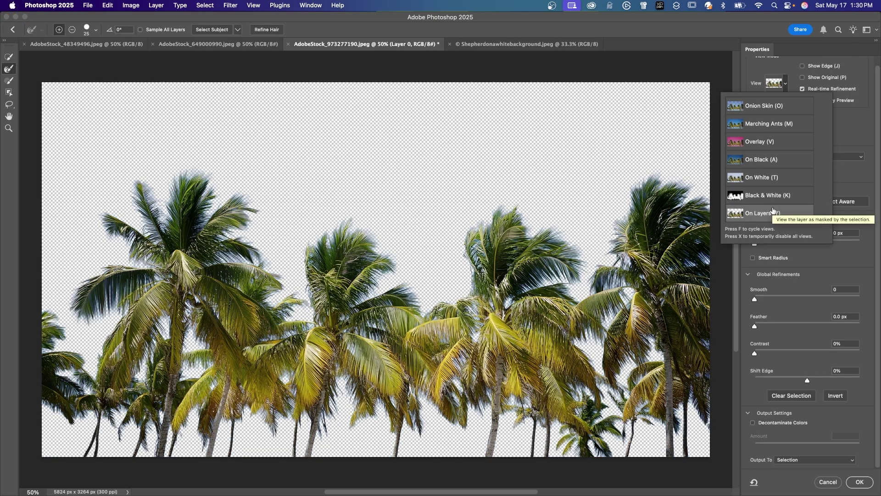
{"action": "left_click", "coordinate": [773, 212]}
{"action": "key", "text": "super+1"}
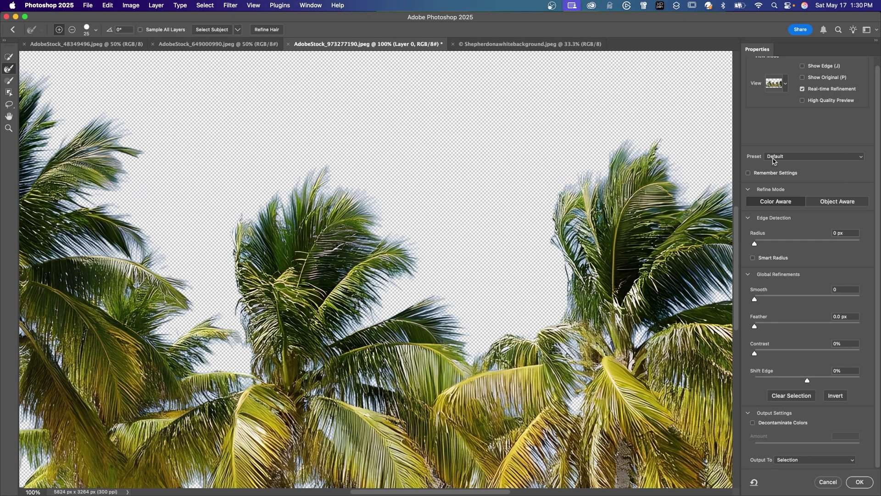
{"action": "left_click", "coordinate": [780, 83]}
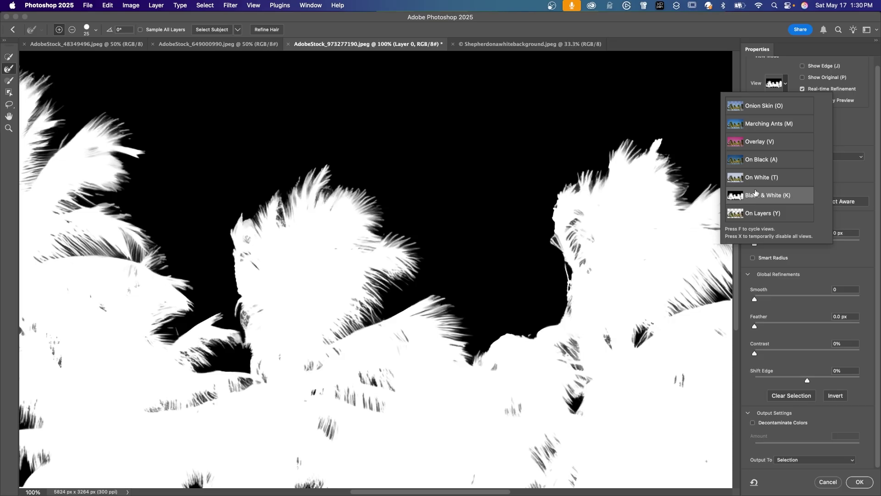
{"action": "left_click", "coordinate": [847, 176]}
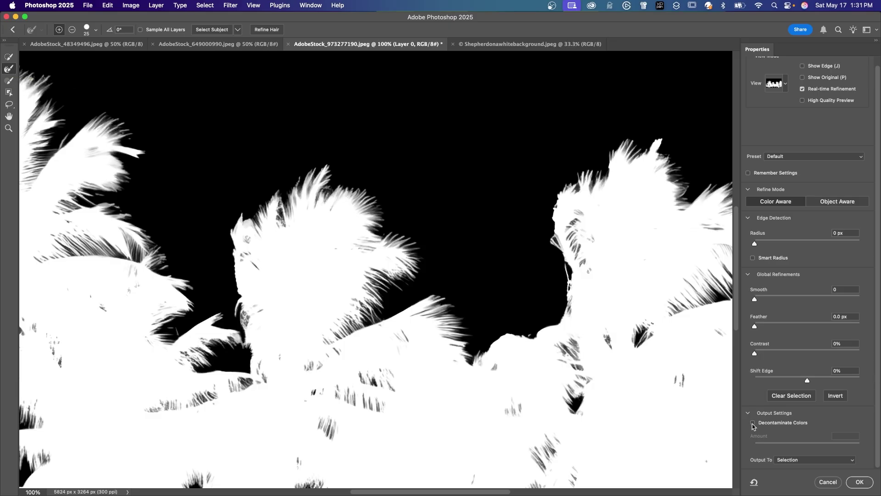
Step: Output the refined selection to a New Layer with Layer Mask
{"action": "left_click", "coordinate": [852, 460]}
{"action": "mouse_move", "coordinate": [820, 487]}
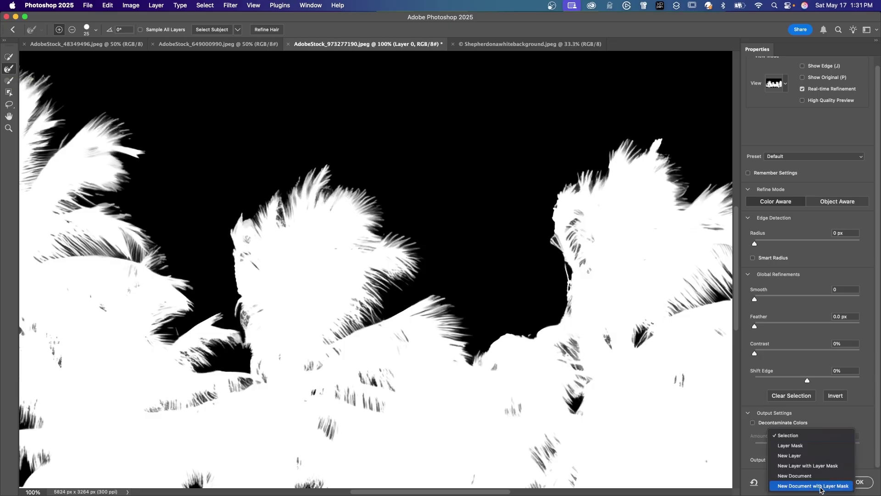
{"action": "left_click", "coordinate": [802, 466]}
{"action": "key", "text": "Return"}
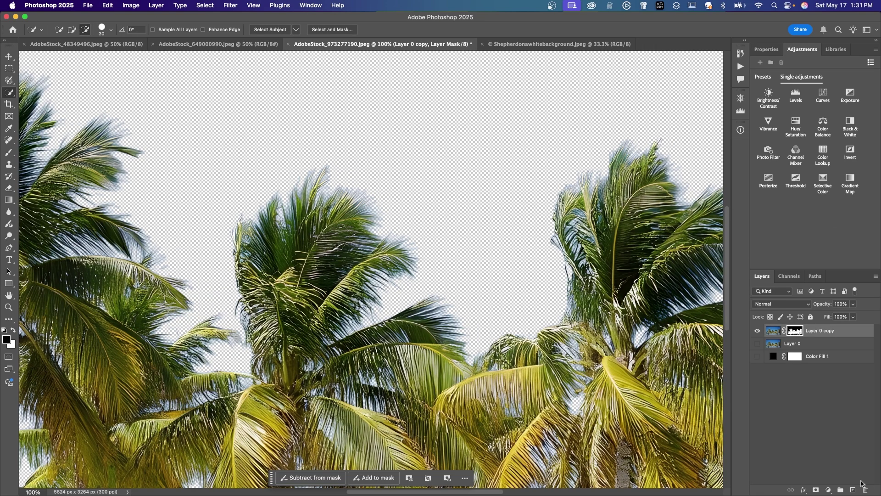
Step: View the new mask alone, then show Color Fill 1 and set it to blue 2b2fbb
{"action": "left_click", "coordinate": [796, 332], "text": "alt"}
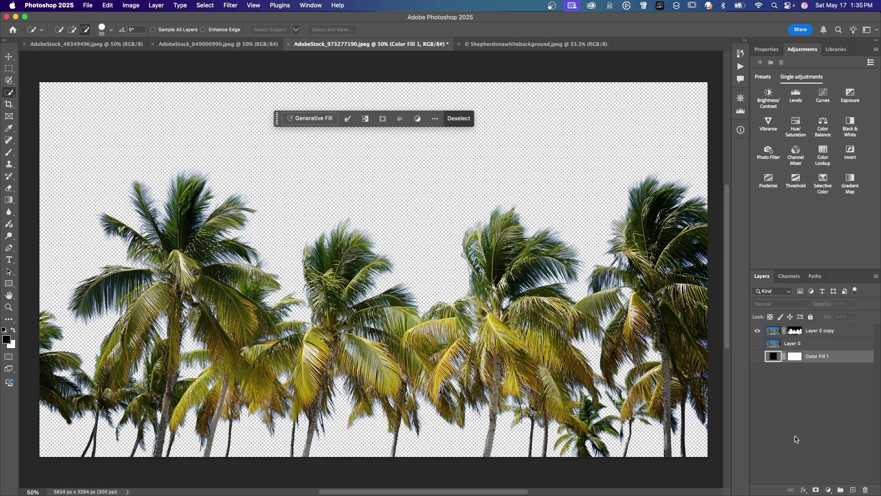
{"action": "left_click", "coordinate": [757, 356]}
{"action": "double_click", "coordinate": [773, 356]}
{"action": "left_click", "coordinate": [573, 344]}
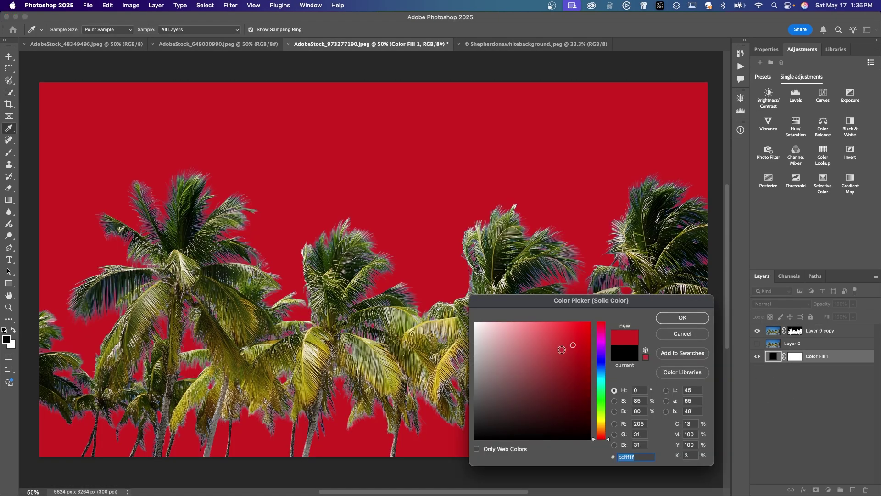
{"action": "type", "text": "b65d27"}
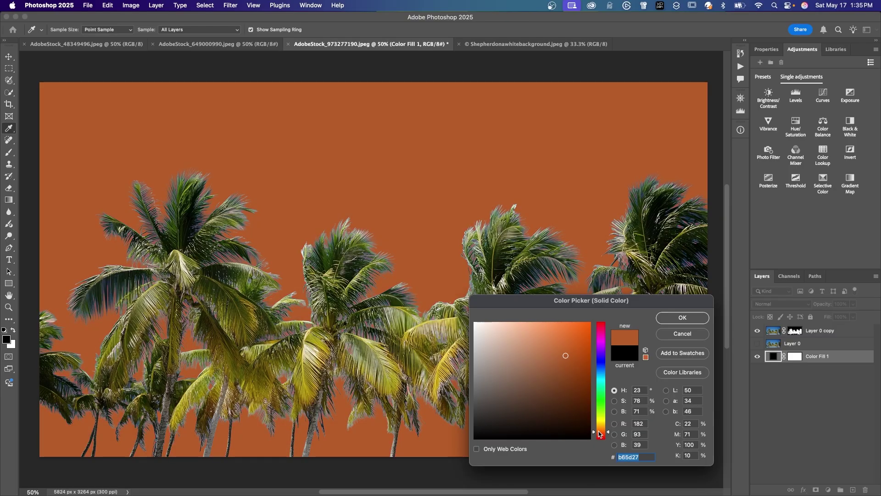
{"action": "key", "text": "super+equal"}
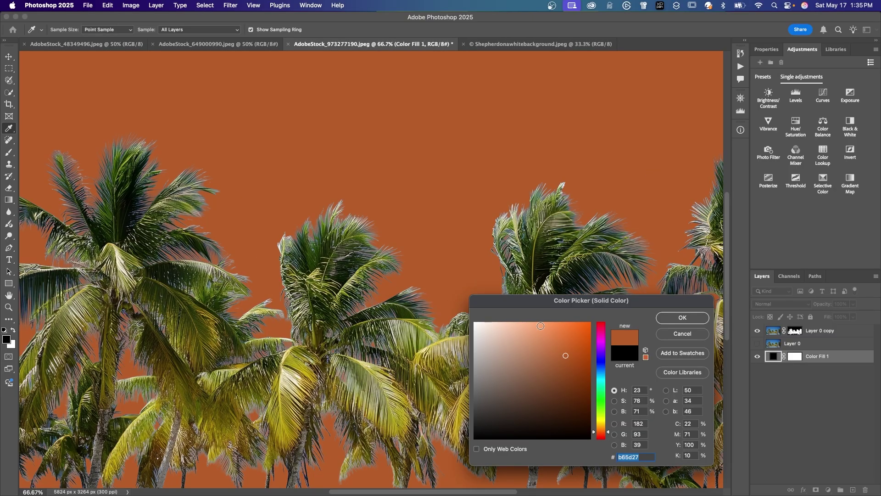
{"action": "left_click_drag", "start_coordinate": [541, 325], "coordinate": [473, 320]}
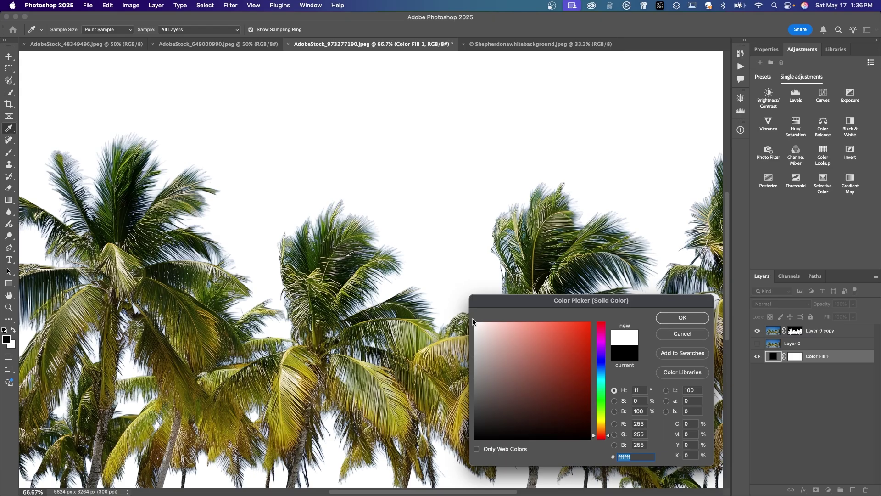
{"action": "type", "text": "2b2fbb"}
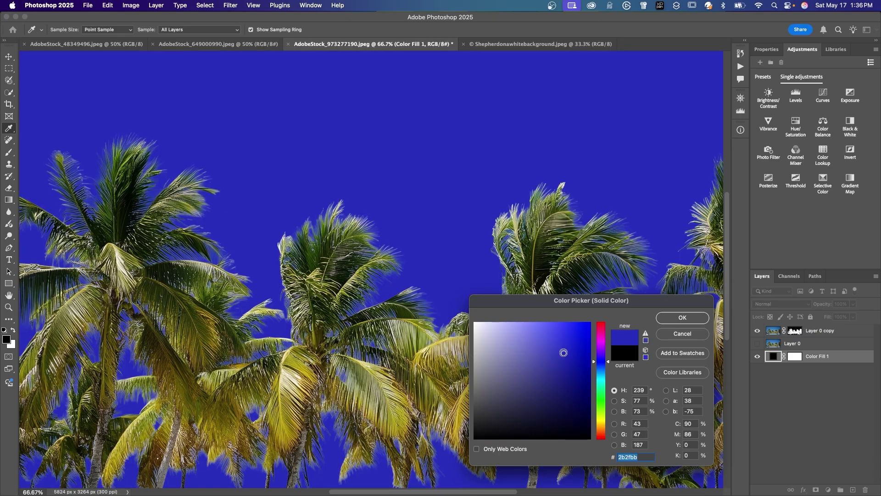
{"action": "left_click", "coordinate": [677, 322]}
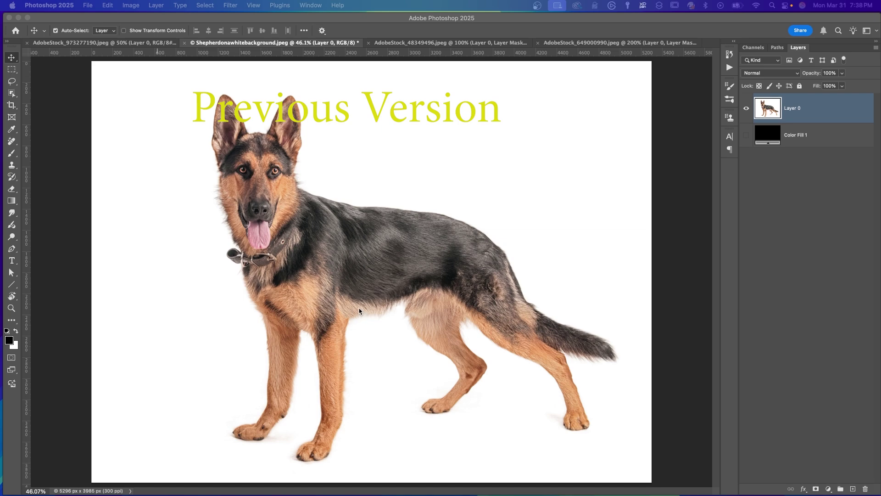
Step: Mask the dog with the Object Selection tool's Select Subject and show the black fill
{"action": "left_click", "coordinate": [11, 93]}
{"action": "left_click", "coordinate": [11, 94]}
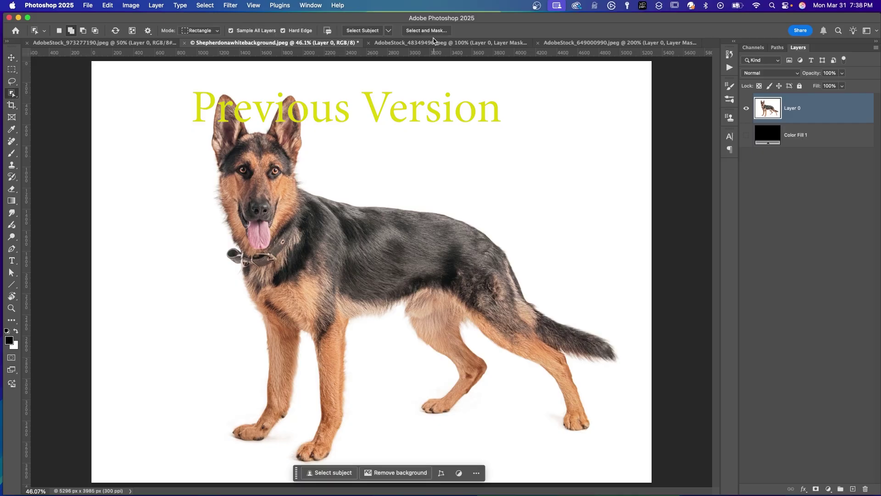
{"action": "left_click", "coordinate": [365, 31]}
{"action": "left_click", "coordinate": [814, 490]}
{"action": "left_click", "coordinate": [746, 135]}
Step: Target the dog layer, drag it around with the Move tool, and zoom out
{"action": "key", "text": "super+1"}
{"action": "key", "text": "v"}
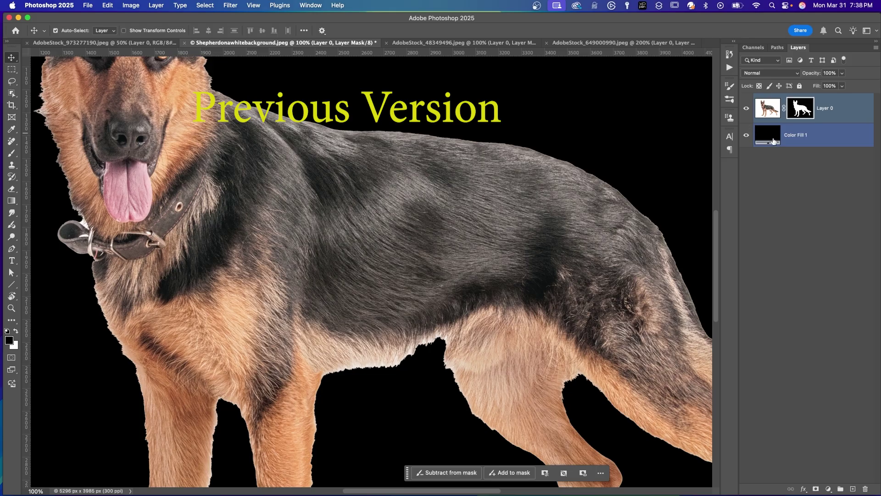
{"action": "key", "text": "alt+bracketright"}
{"action": "left_click_drag", "start_coordinate": [666, 298], "coordinate": [711, 235]}
{"action": "left_click_drag", "start_coordinate": [390, 200], "coordinate": [478, 239]}
{"action": "key", "text": "super+minus"}
{"action": "key", "text": "super+minus"}
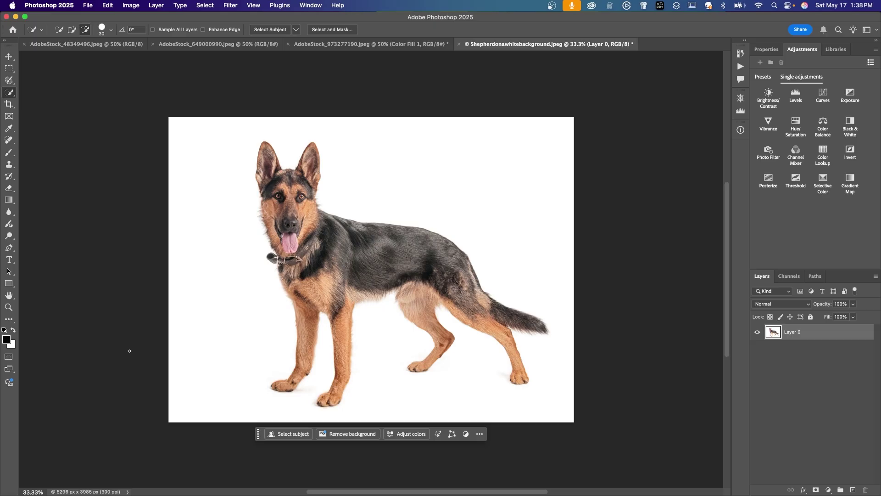
Step: Remove the dog's background and view its mask alone, zoomed in twice
{"action": "left_click", "coordinate": [347, 434]}
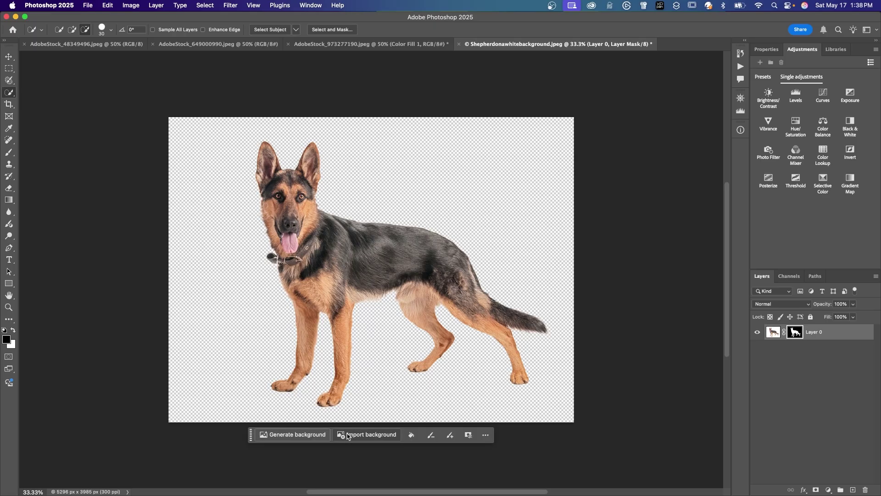
{"action": "left_click", "coordinate": [795, 333], "text": "alt"}
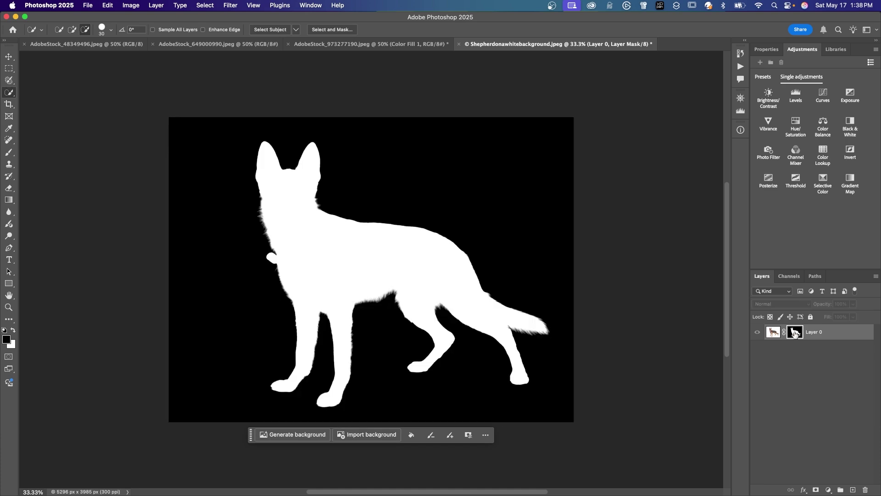
{"action": "key", "text": "super+equal"}
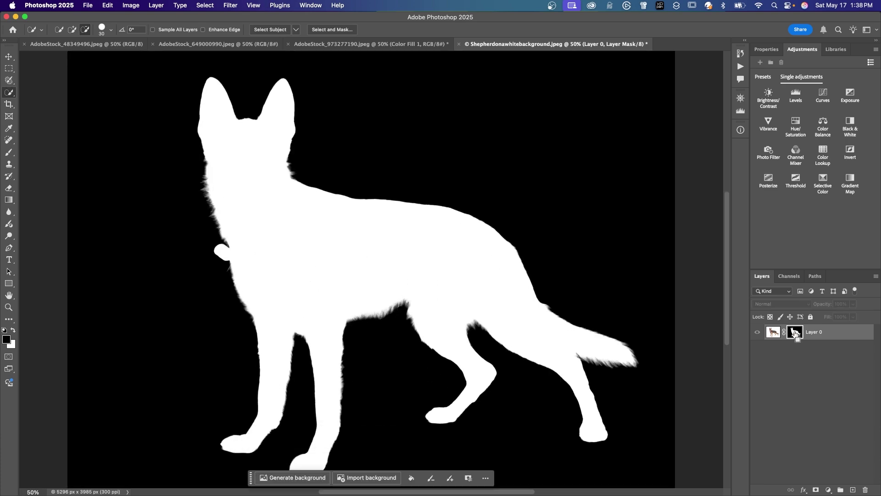
{"action": "key", "text": "super+equal"}
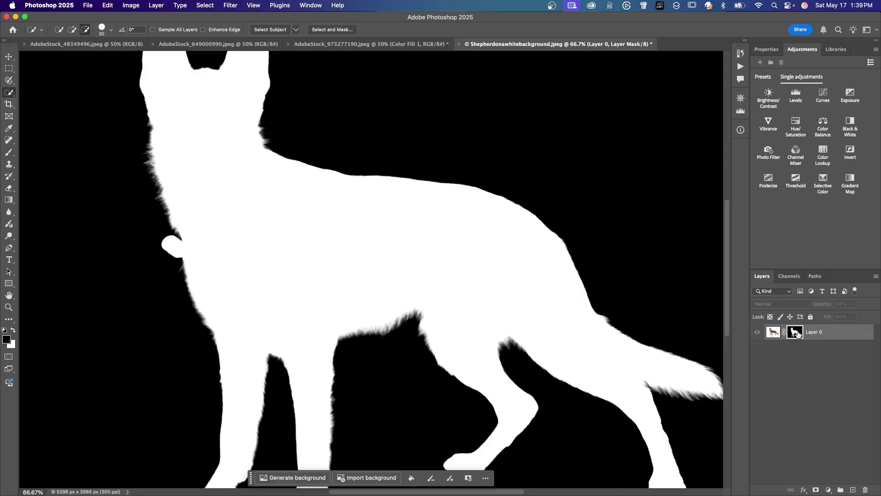
Step: Return to the dog image, add a dark near-black solid fill behind it, then view the mask
{"action": "right_click", "coordinate": [797, 334]}
{"action": "left_click", "coordinate": [836, 301]}
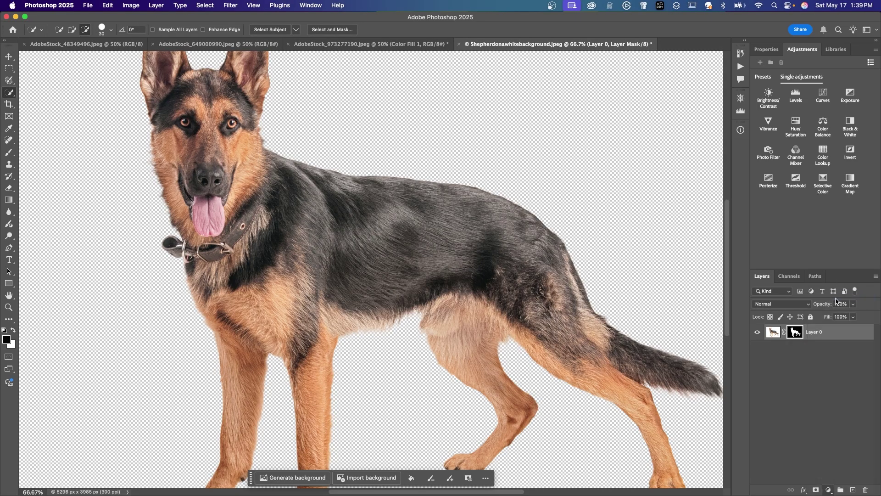
{"action": "key", "text": "Return"}
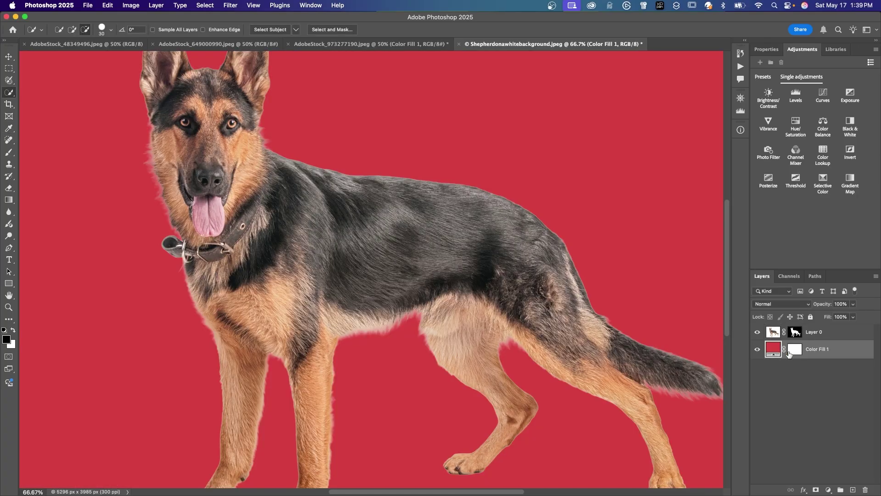
{"action": "key", "text": "super+z"}
{"action": "key", "text": "super+equal"}
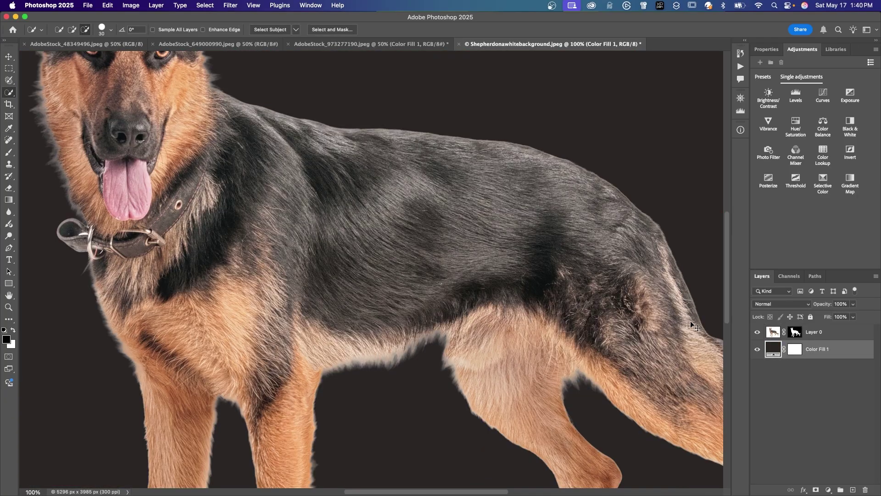
{"action": "key", "text": "super+minus"}
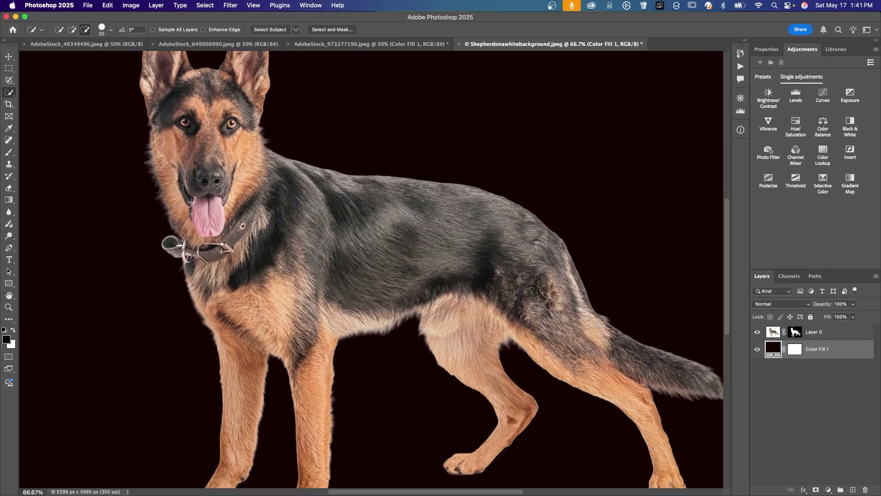
{"action": "left_click", "coordinate": [794, 335], "text": "alt"}
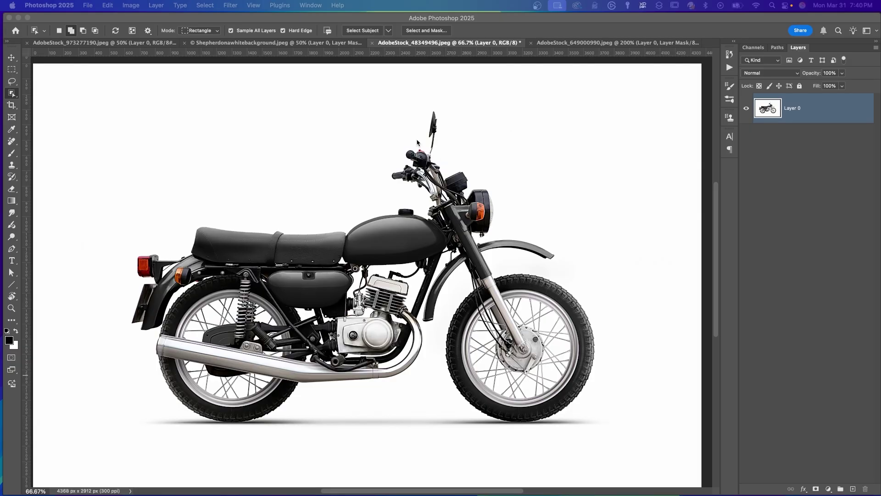
Step: Select the motorcycle with Select Subject and mask out its white background
{"action": "left_click", "coordinate": [365, 31]}
{"action": "left_click", "coordinate": [366, 31]}
{"action": "left_click", "coordinate": [815, 489]}
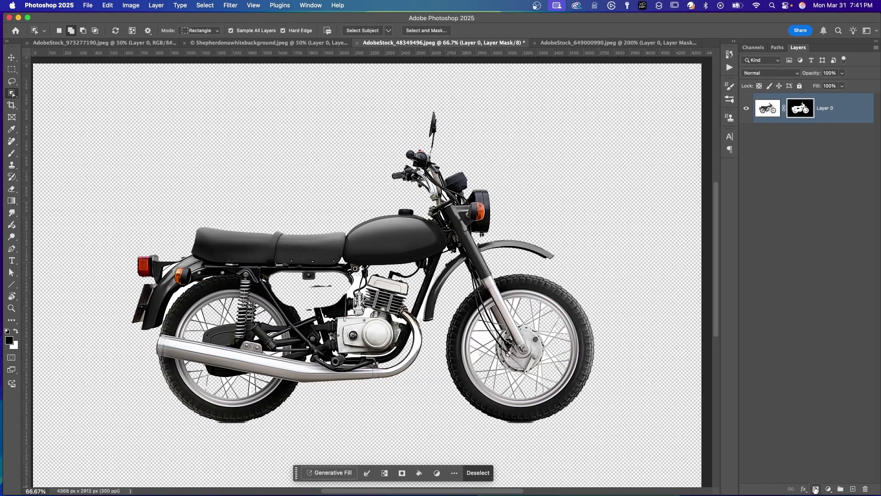
{"action": "key", "text": "v"}
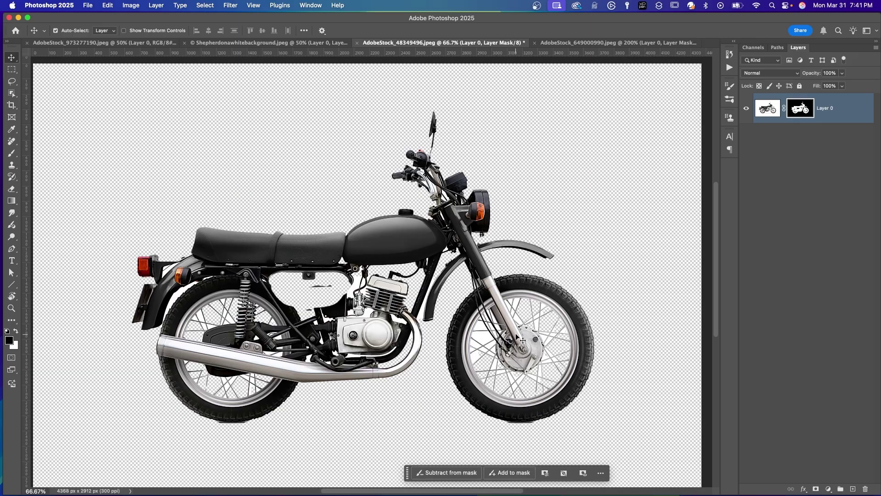
Step: Toggle the motorcycle's mask off and on to compare, then view the mask alone
{"action": "left_click", "coordinate": [802, 108], "text": "shift"}
{"action": "left_click", "coordinate": [802, 107], "text": "shift"}
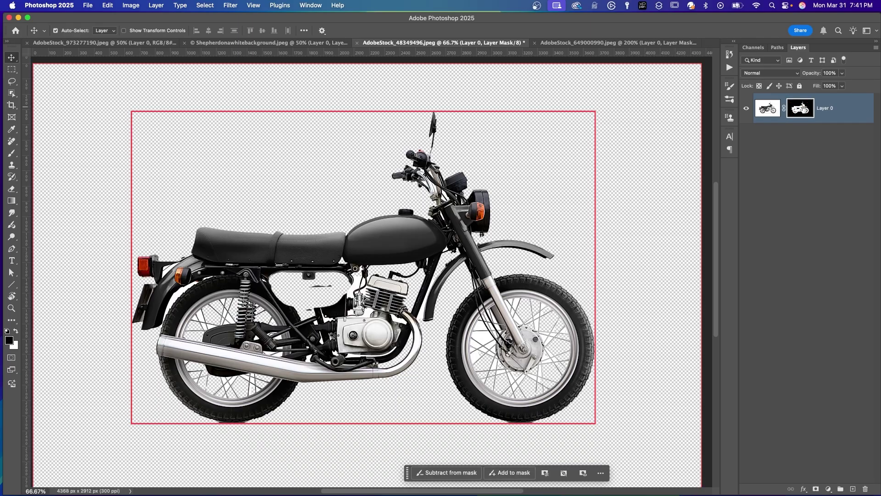
{"action": "left_click", "coordinate": [802, 107], "text": "shift"}
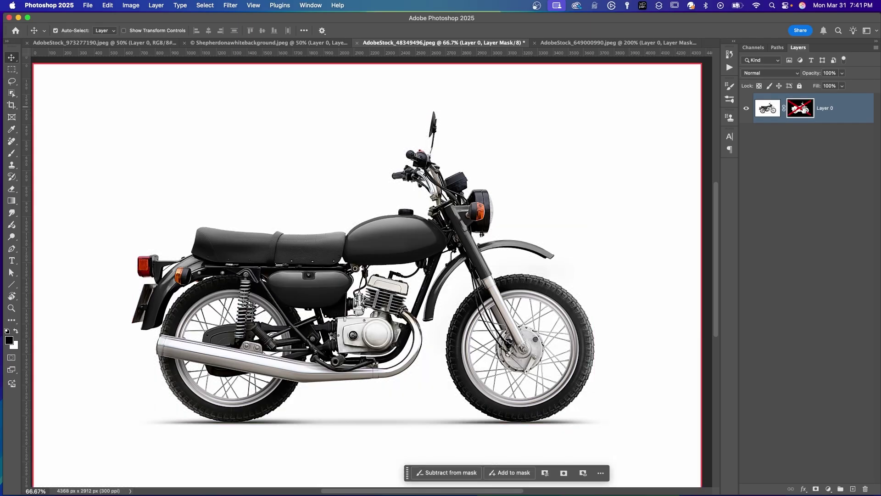
{"action": "left_click", "coordinate": [801, 107], "text": "shift"}
{"action": "left_click", "coordinate": [802, 107], "text": "shift"}
{"action": "left_click", "coordinate": [801, 108], "text": "shift"}
{"action": "left_click", "coordinate": [801, 107], "text": "shift"}
{"action": "left_click", "coordinate": [802, 108], "text": "shift"}
{"action": "left_click", "coordinate": [801, 108], "text": "alt"}
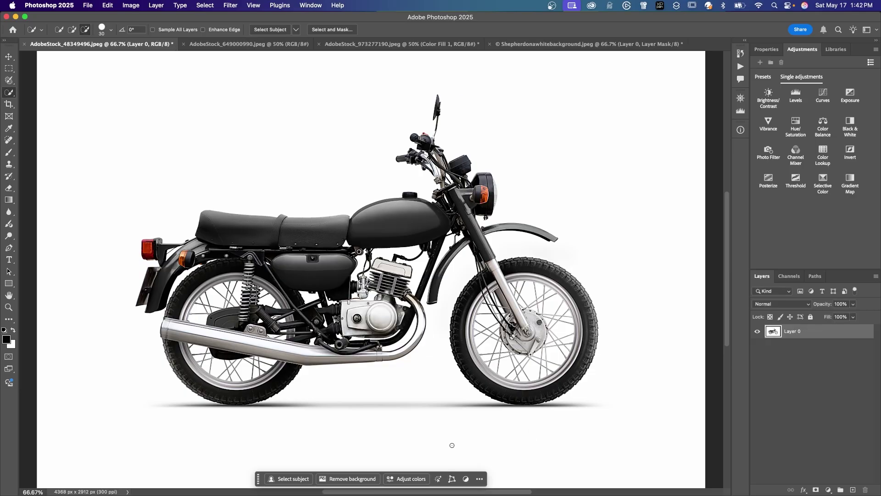
Step: Remove the motorcycle's background, compare with the mask toggled, and view the mask alone
{"action": "left_click", "coordinate": [349, 480]}
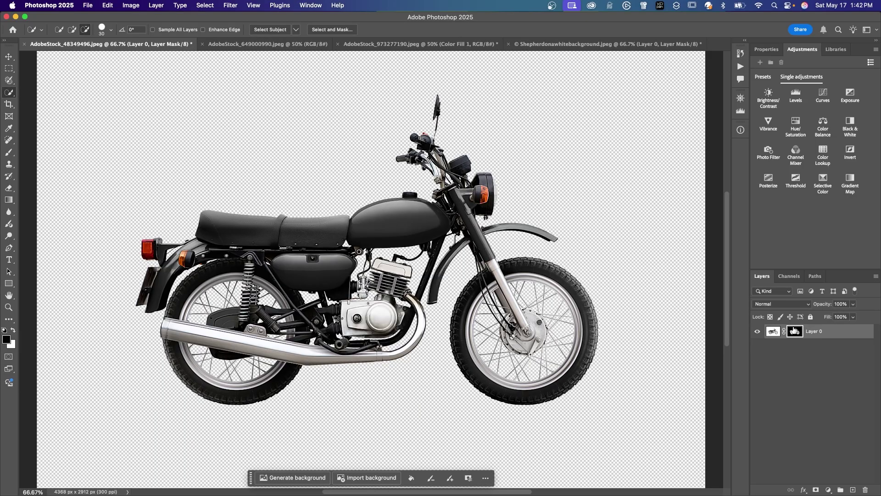
{"action": "left_click", "coordinate": [794, 331], "text": "shift"}
{"action": "left_click", "coordinate": [795, 330], "text": "shift"}
{"action": "left_click", "coordinate": [794, 330], "text": "shift"}
{"action": "key", "text": "super+1"}
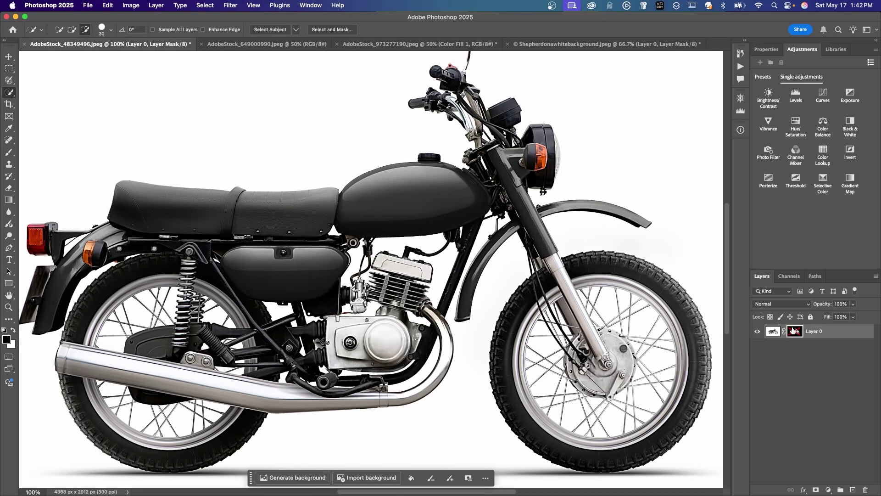
{"action": "left_click", "coordinate": [794, 331], "text": "shift"}
{"action": "left_click", "coordinate": [794, 331], "text": "shift"}
{"action": "left_click", "coordinate": [794, 330], "text": "shift"}
{"action": "left_click", "coordinate": [794, 330], "text": "shift"}
{"action": "left_click", "coordinate": [794, 331], "text": "shift"}
{"action": "left_click", "coordinate": [794, 331], "text": "alt"}
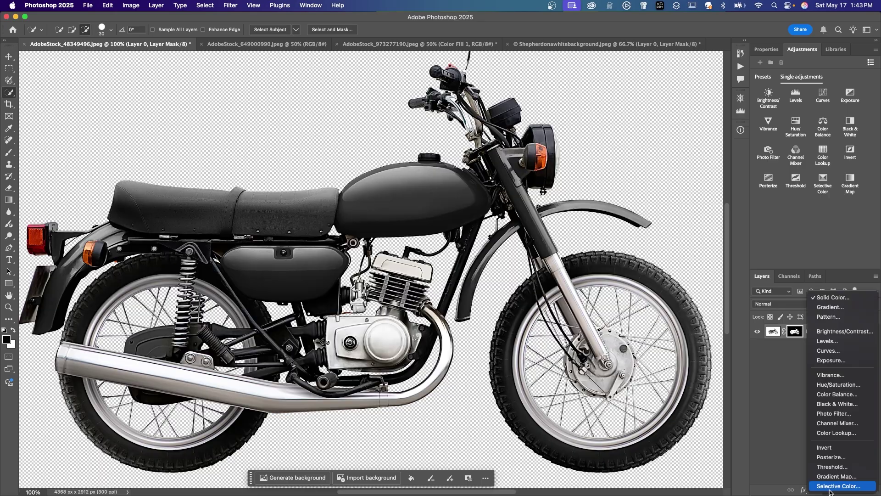
Step: Add a Solid Color fill layer below the motorcycle and make it bright blue
{"action": "left_click", "coordinate": [828, 490]}
{"action": "left_click", "coordinate": [833, 297]}
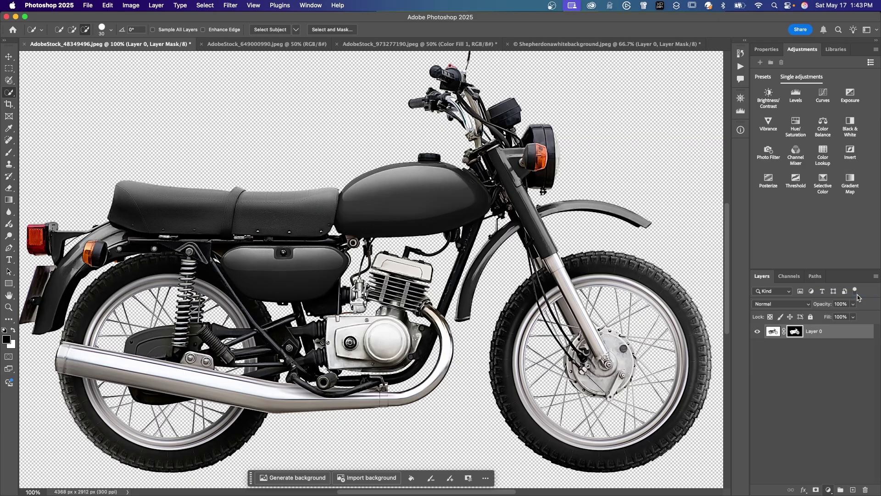
{"action": "key", "text": "Return"}
{"action": "left_click_drag", "start_coordinate": [821, 331], "coordinate": [836, 352]}
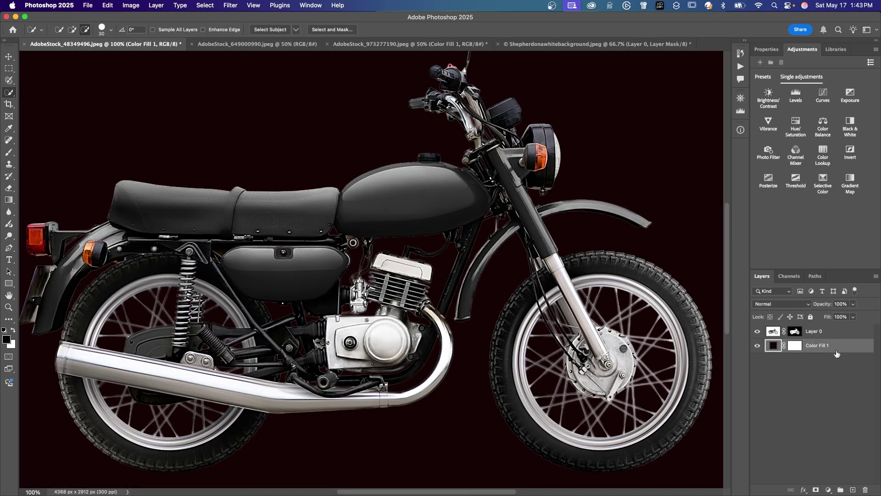
{"action": "key", "text": "super+minus"}
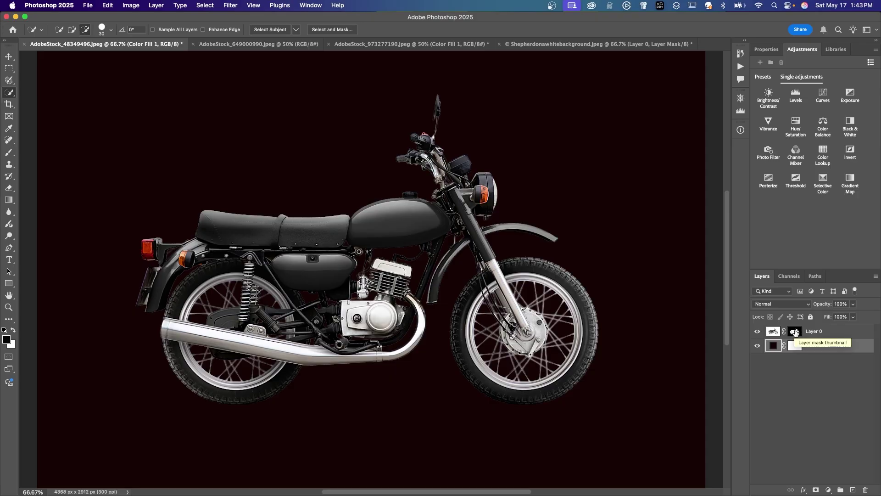
{"action": "double_click", "coordinate": [773, 345]}
{"action": "left_click", "coordinate": [601, 367]}
{"action": "left_click", "coordinate": [582, 343]}
{"action": "left_click", "coordinate": [673, 321]}
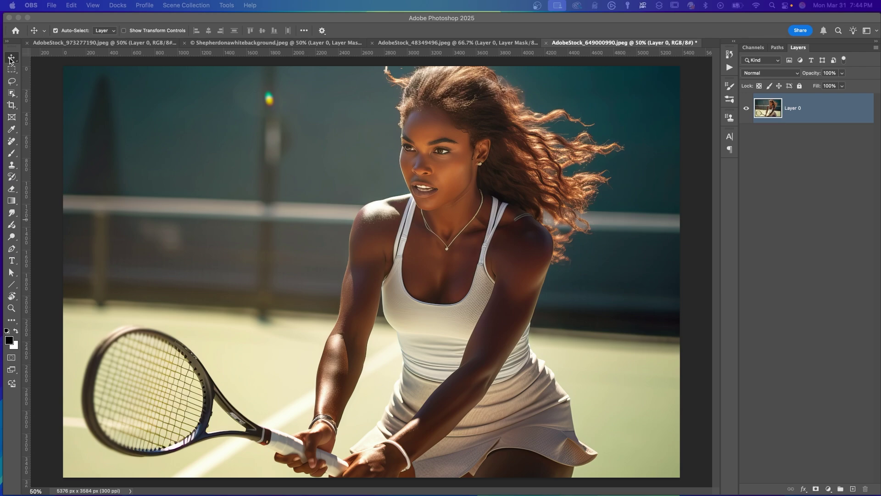
Step: Select the tennis player with Select Subject and turn the selection into a layer mask
{"action": "left_click", "coordinate": [11, 93]}
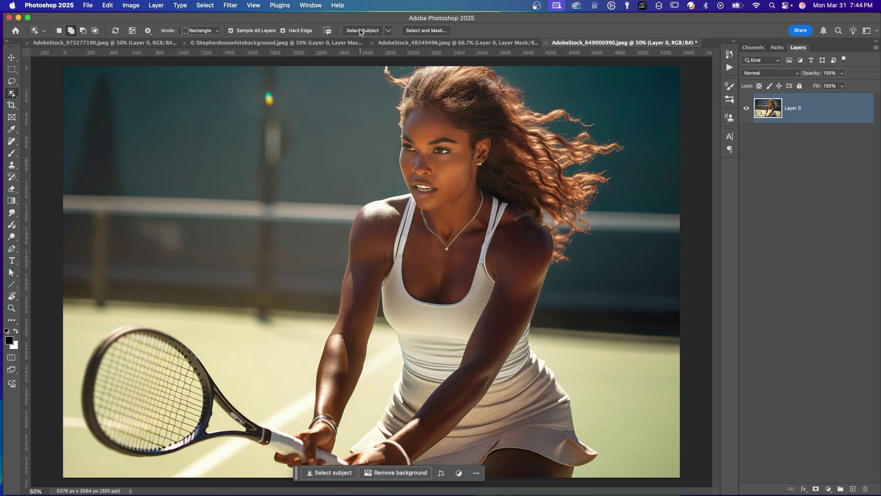
{"action": "left_click", "coordinate": [359, 31]}
{"action": "left_click", "coordinate": [815, 488]}
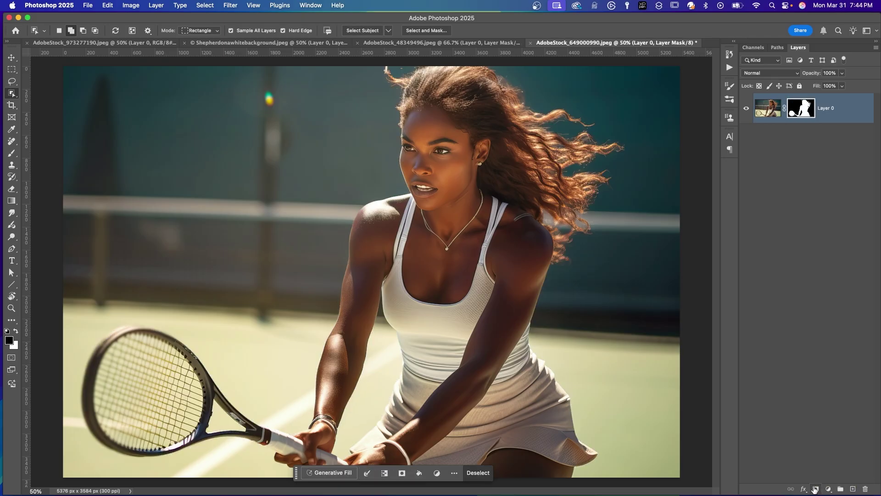
{"action": "key", "text": "v"}
Step: Toggle the layer mask off and on to compare, then zoom to 200% on the edges
{"action": "left_click", "coordinate": [800, 109], "text": "shift"}
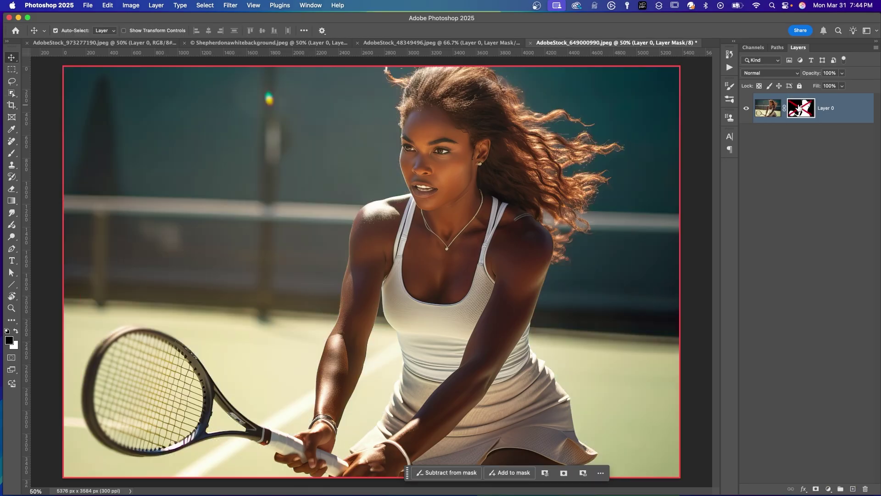
{"action": "left_click", "coordinate": [800, 108], "text": "shift"}
{"action": "left_click", "coordinate": [799, 108], "text": "shift"}
{"action": "left_click", "coordinate": [799, 109], "text": "shift"}
{"action": "key", "text": "super+equal"}
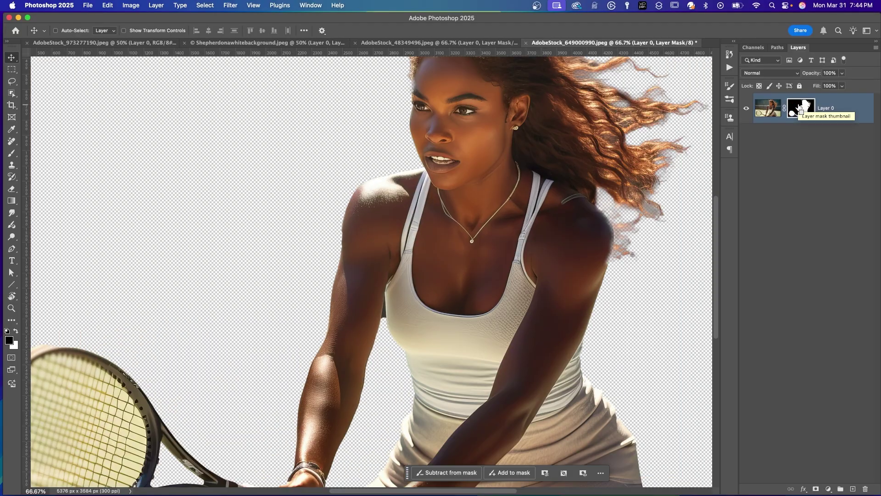
{"action": "key", "text": "super+equal"}
{"action": "key", "text": "super+equal"}
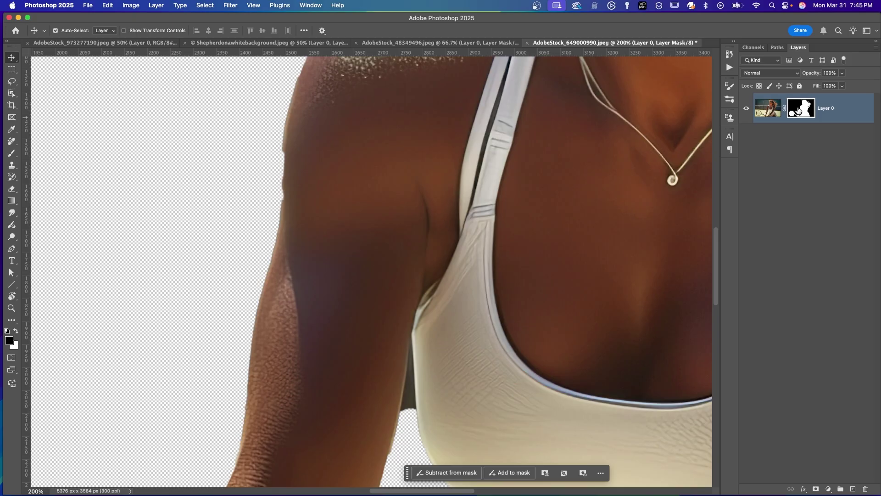
Step: Shift the masked player layer down and left, then fit the whole image on screen
{"action": "left_click_drag", "start_coordinate": [413, 124], "coordinate": [390, 69]}
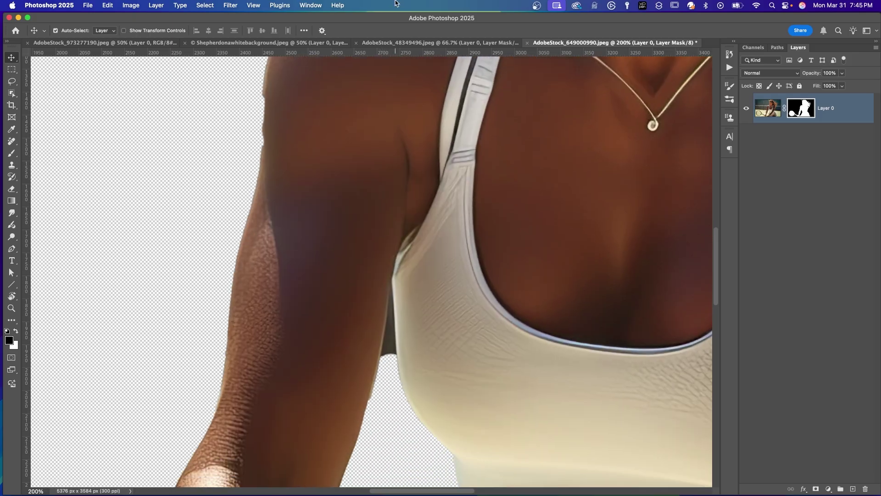
{"action": "left_click_drag", "start_coordinate": [395, 4], "coordinate": [356, 115]}
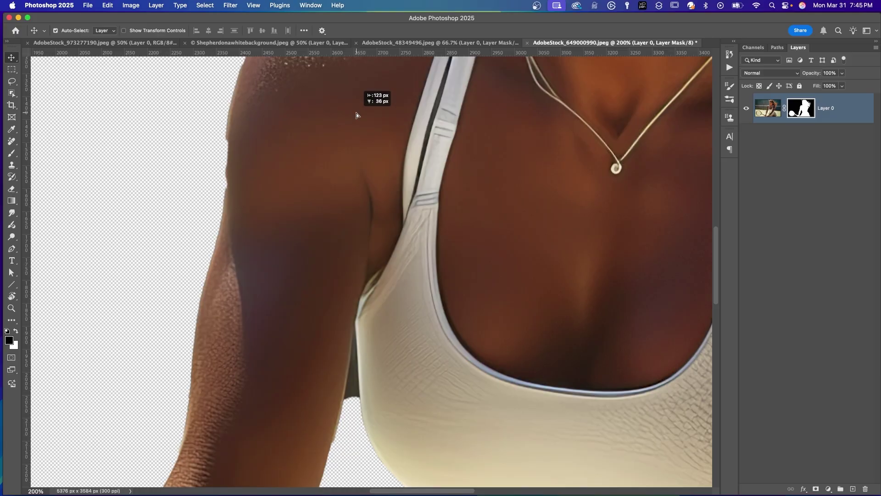
{"action": "key", "text": "super+0"}
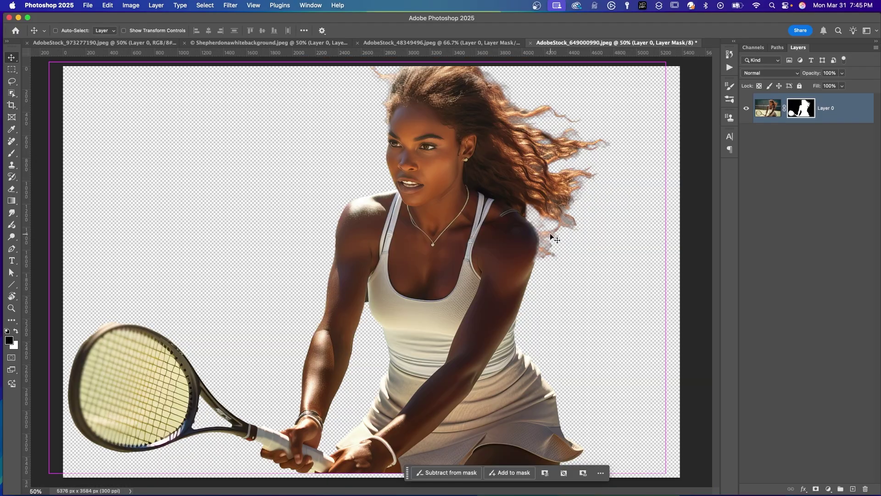
{"action": "key", "text": "super+equal"}
Step: Add a black Solid Color fill layer below the player and view her mask on its own
{"action": "left_click", "coordinate": [828, 489]}
{"action": "left_click", "coordinate": [841, 296]}
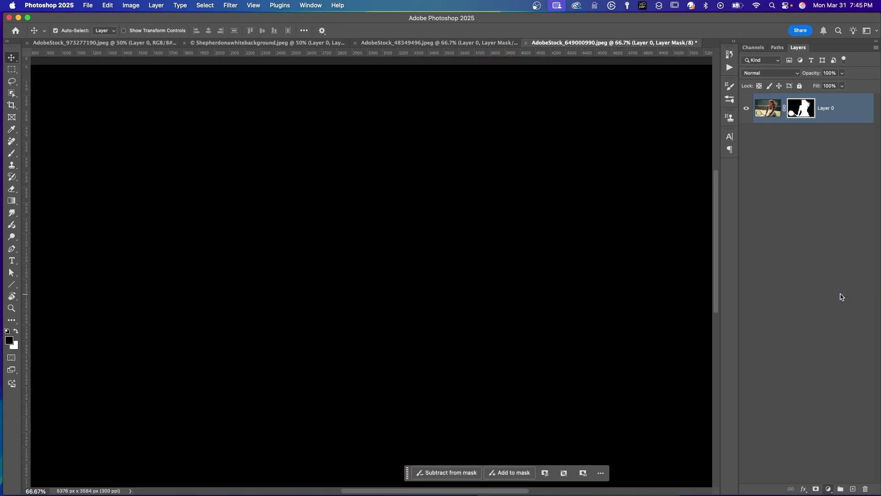
{"action": "key", "text": "Return"}
{"action": "key", "text": "super+bracketleft"}
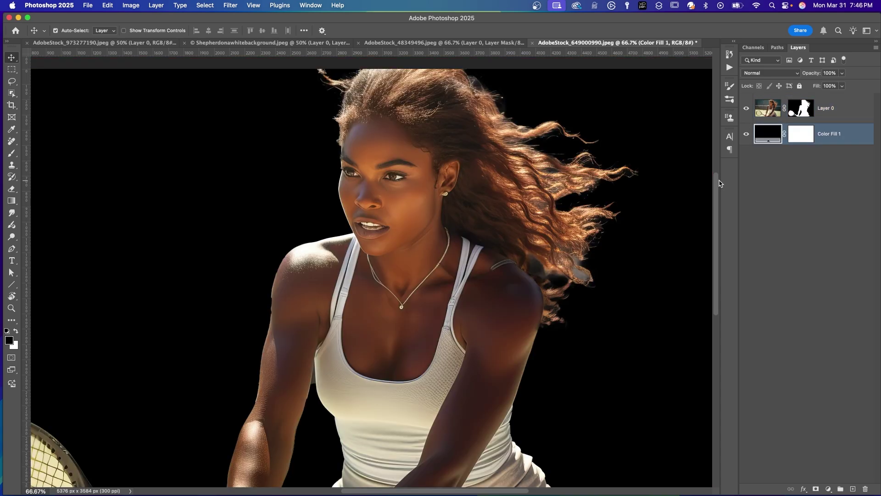
{"action": "left_click", "coordinate": [801, 108], "text": "alt"}
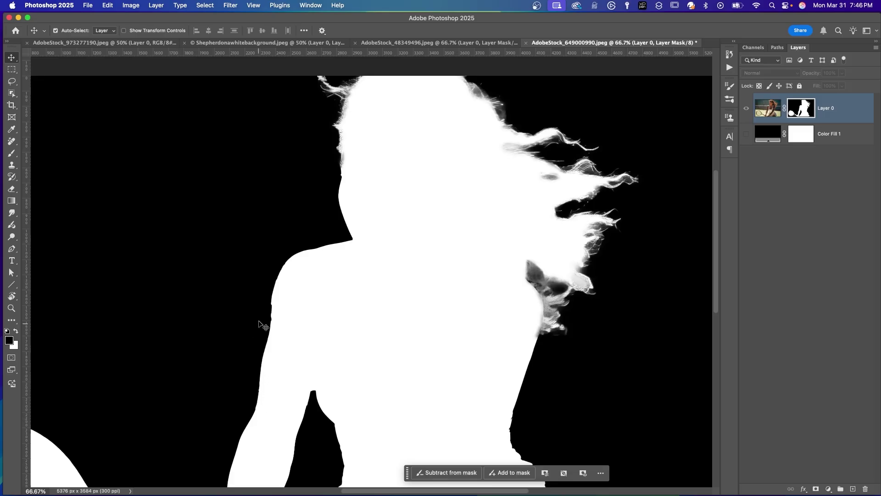
{"action": "mouse_move", "coordinate": [718, 216]}
{"action": "left_mouse_down"}
{"action": "mouse_move", "coordinate": [718, 193]}
{"action": "mouse_move", "coordinate": [719, 220]}
{"action": "left_mouse_up"}
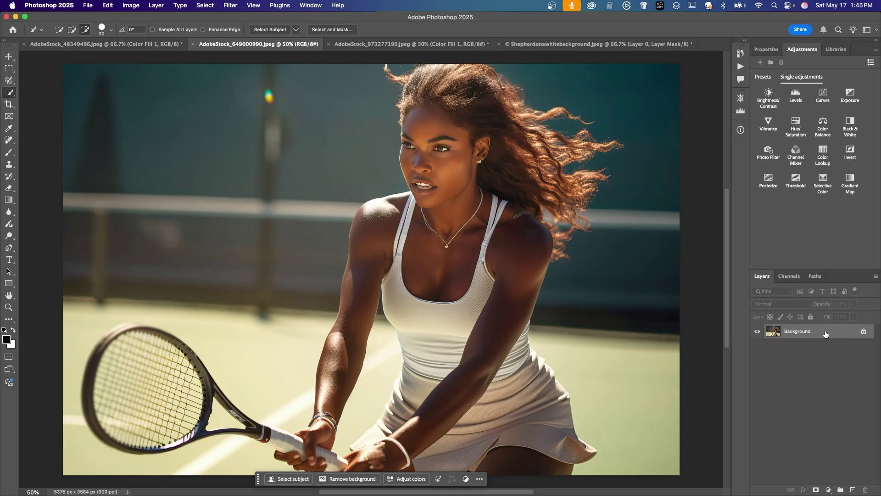
Step: Unlock the Background into Layer 0 and mask the woman and racket with Select subject
{"action": "left_click", "coordinate": [863, 331]}
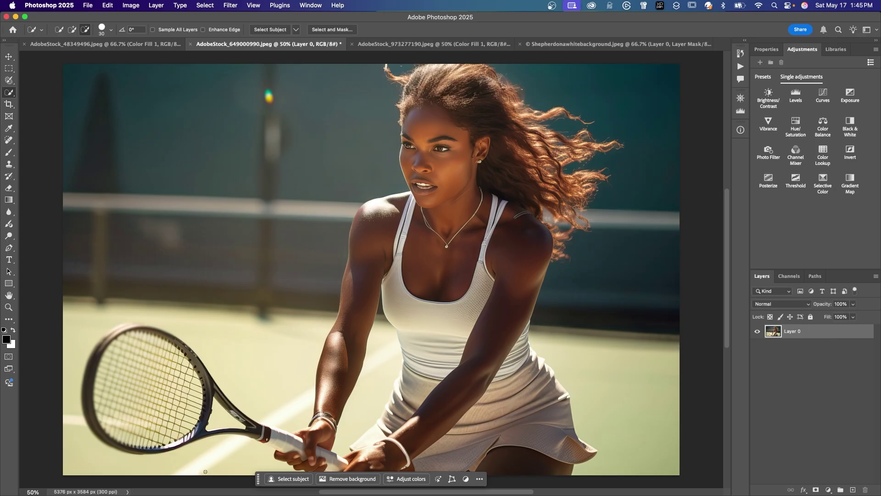
{"action": "left_click_drag", "start_coordinate": [258, 479], "coordinate": [111, 239]}
{"action": "left_click", "coordinate": [140, 241]}
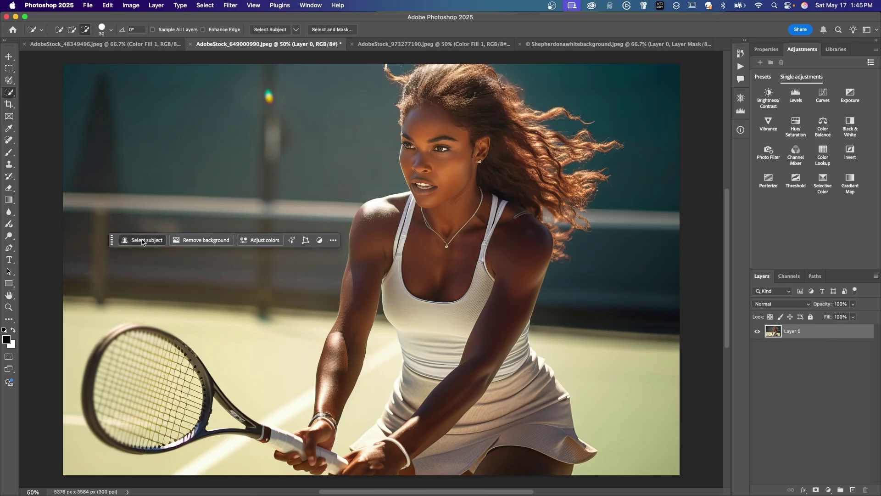
{"action": "left_click", "coordinate": [815, 489]}
Step: Inspect the arm and hair edges at 200%, then check the mask on its own
{"action": "key", "text": "super+equal"}
{"action": "key", "text": "super+equal"}
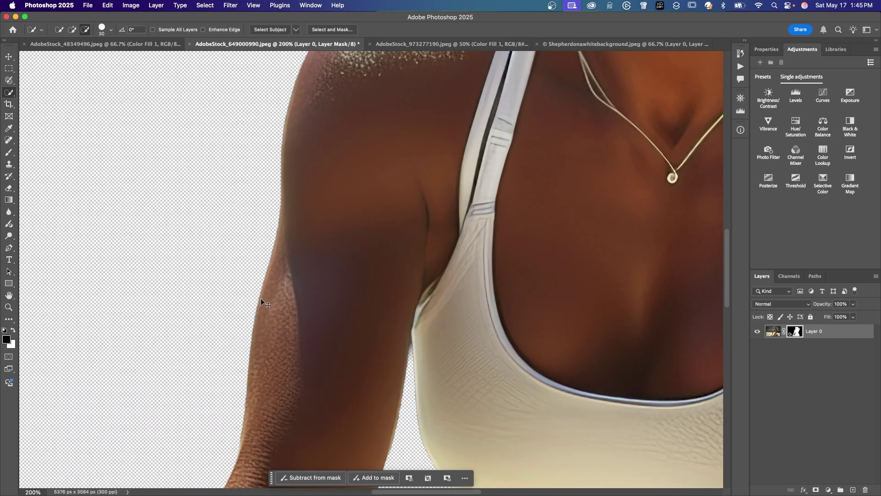
{"action": "key", "text": "super+minus"}
{"action": "key", "text": "super+minus"}
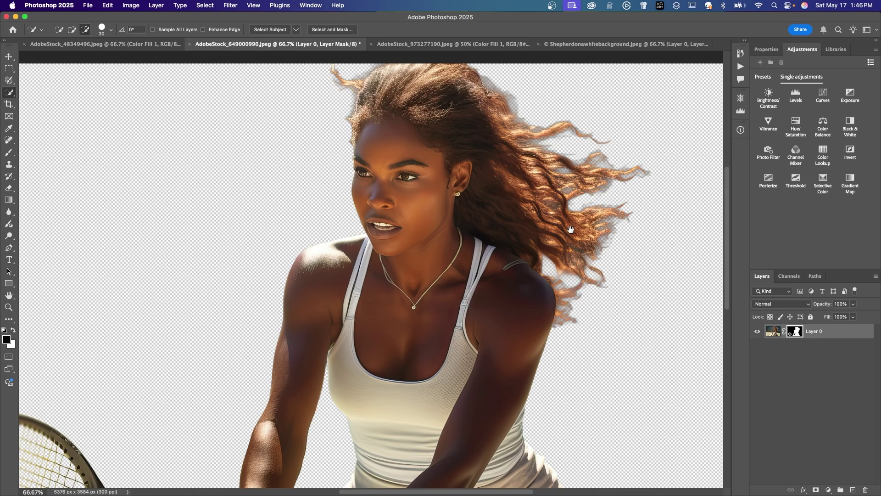
{"action": "left_click_drag", "start_coordinate": [571, 229], "coordinate": [589, 209]}
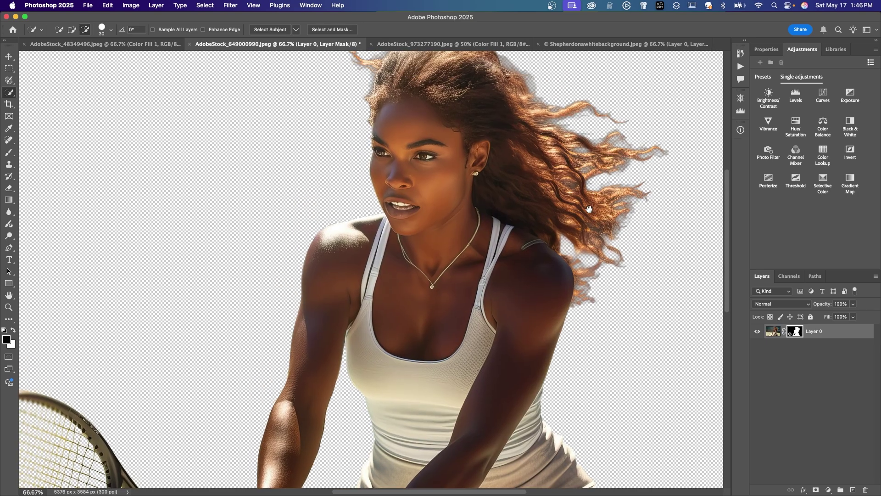
{"action": "left_click", "coordinate": [794, 331], "text": "alt"}
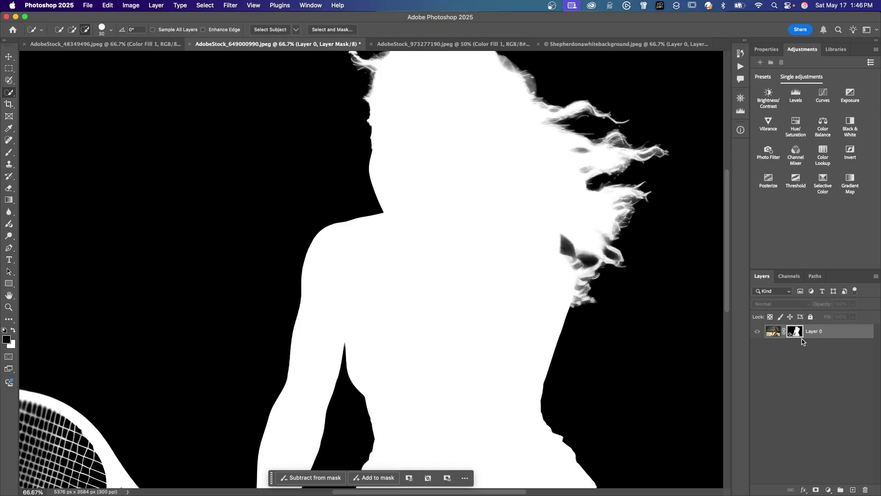
{"action": "left_click", "coordinate": [796, 338], "text": "alt"}
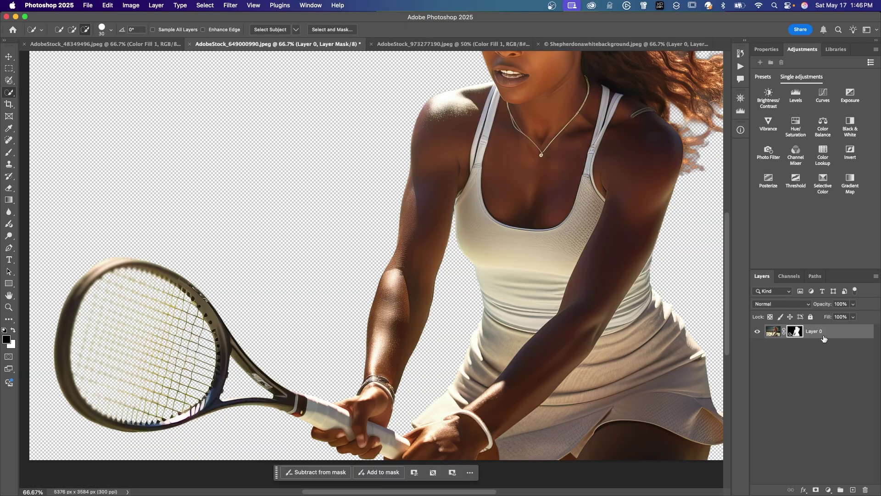
Step: Add a white (ffffff) Solid Color fill layer behind the tennis player
{"action": "left_click", "coordinate": [828, 489]}
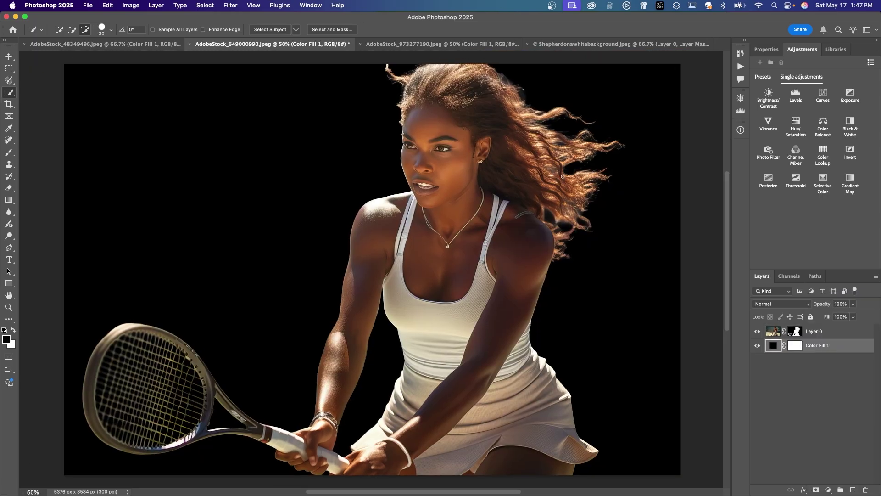
{"action": "scroll", "coordinate": [540, 70], "scroll_direction": "up", "scroll_amount": 1}
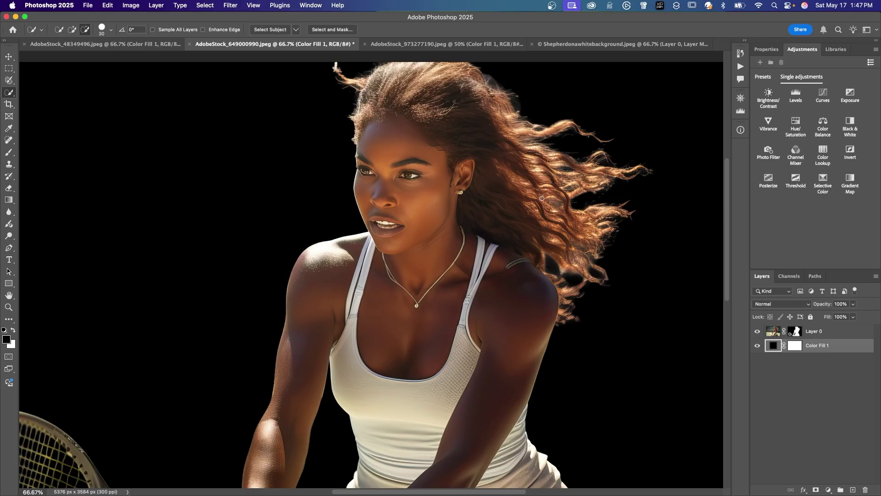
{"action": "scroll", "coordinate": [542, 198], "scroll_direction": "down", "scroll_amount": 5}
{"action": "scroll", "coordinate": [542, 198], "scroll_direction": "left", "scroll_amount": 2}
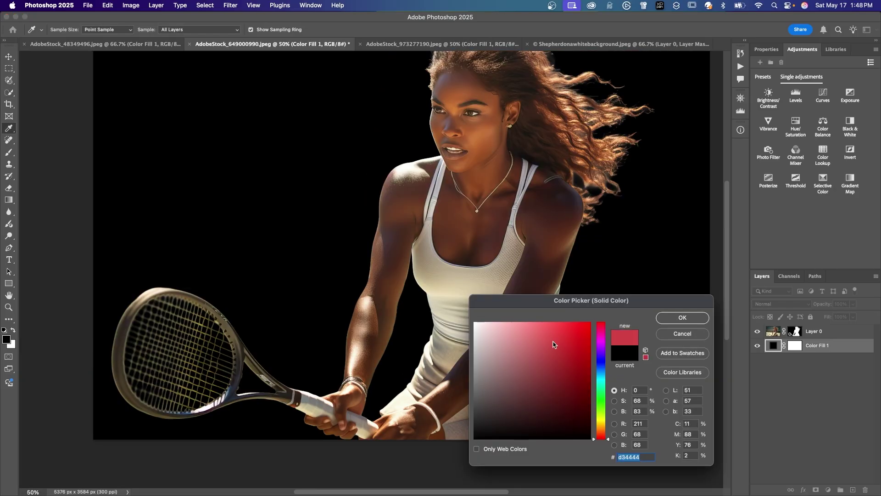
{"action": "type", "text": "ffffff"}
{"action": "left_click", "coordinate": [682, 317]}
{"action": "key", "text": "w"}
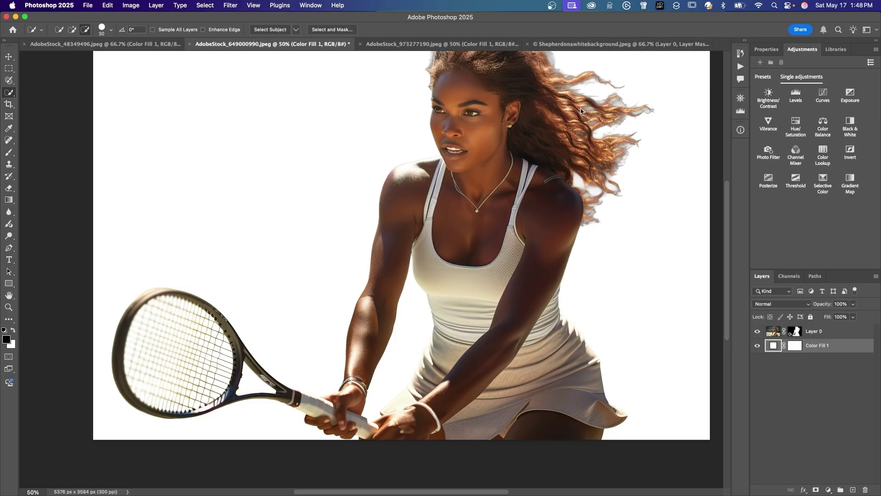
Step: Change the background fill's color from white to dark blue
{"action": "double_click", "coordinate": [774, 345]}
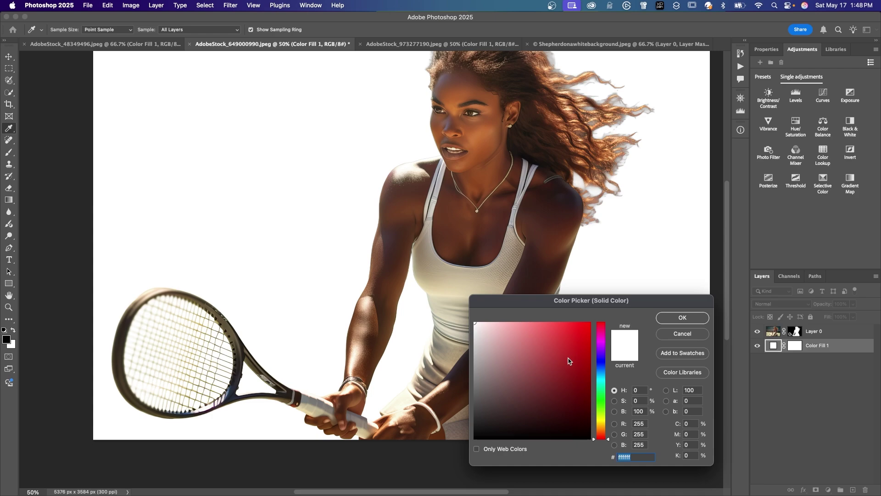
{"action": "key", "text": "super+v"}
{"action": "left_click", "coordinate": [661, 317]}
{"action": "key", "text": "w"}
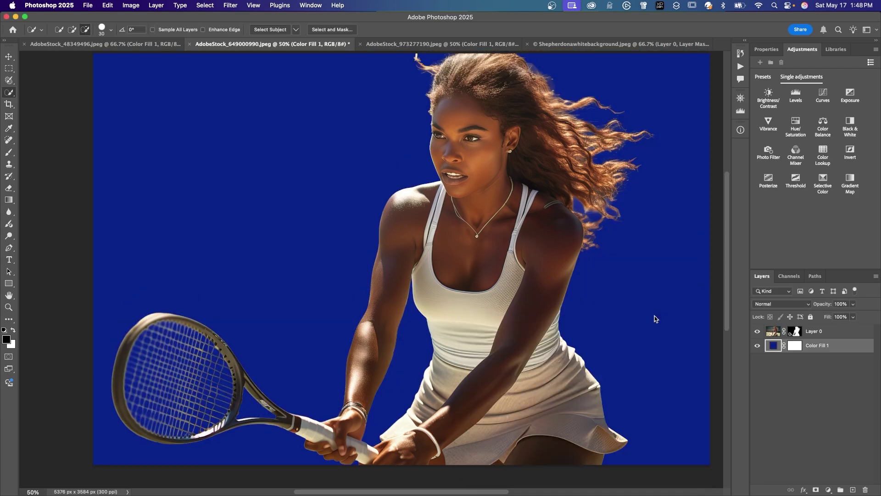
{"action": "scroll", "coordinate": [655, 318], "scroll_direction": "down", "scroll_amount": 1}
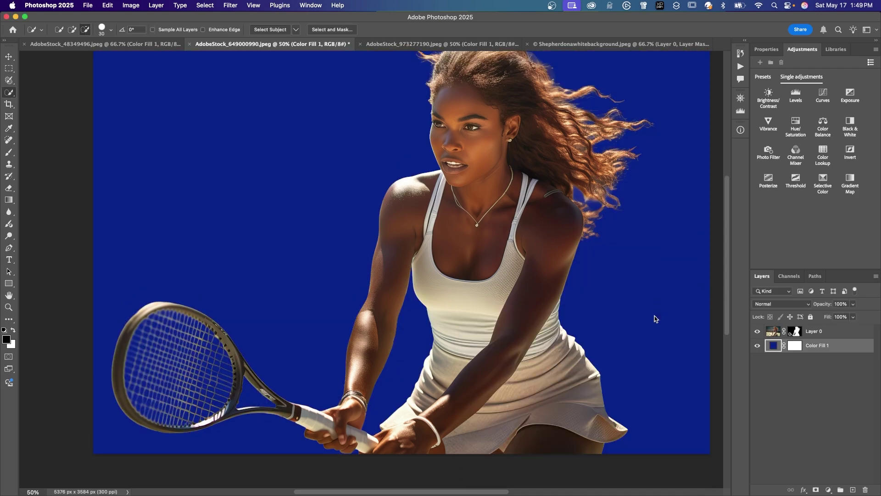